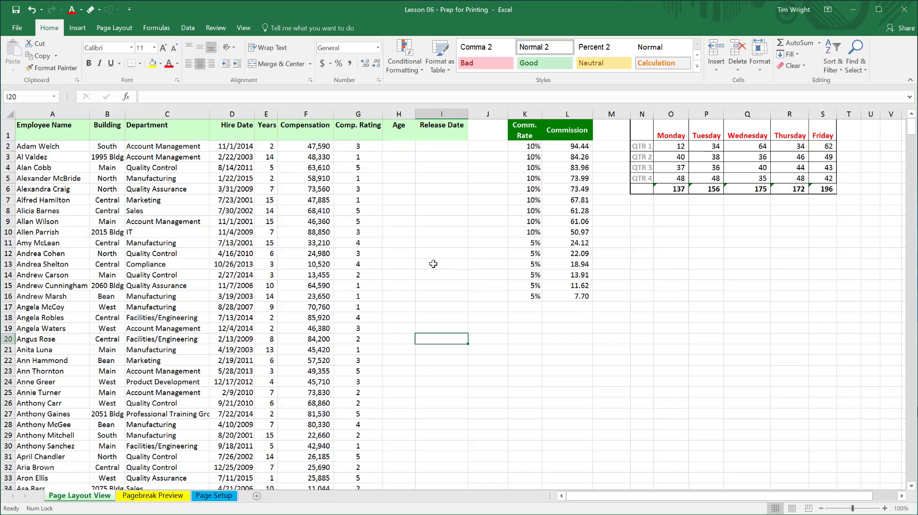
Examine how far down the employee list runs by going to the last Compensation entry, and return to cell A1
scroll(433, 264, down, 10)
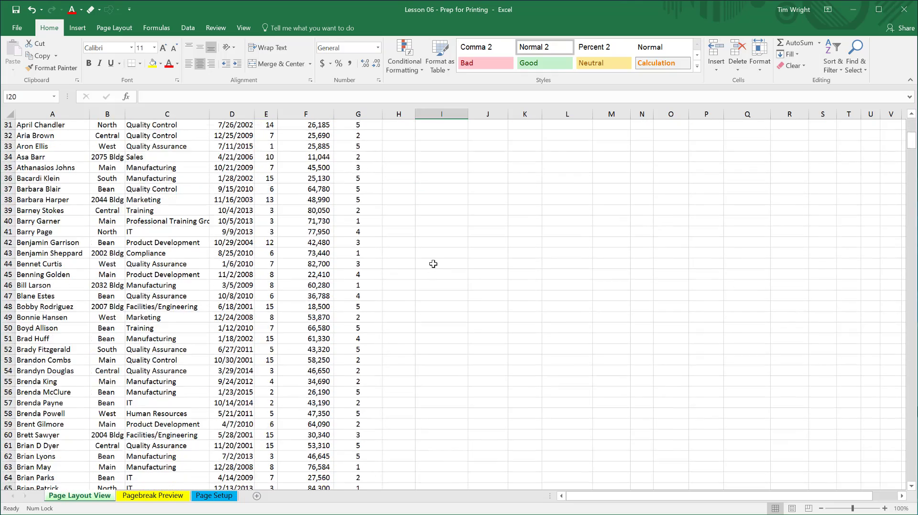
scroll(434, 264, up, 4)
scroll(434, 264, up, 6)
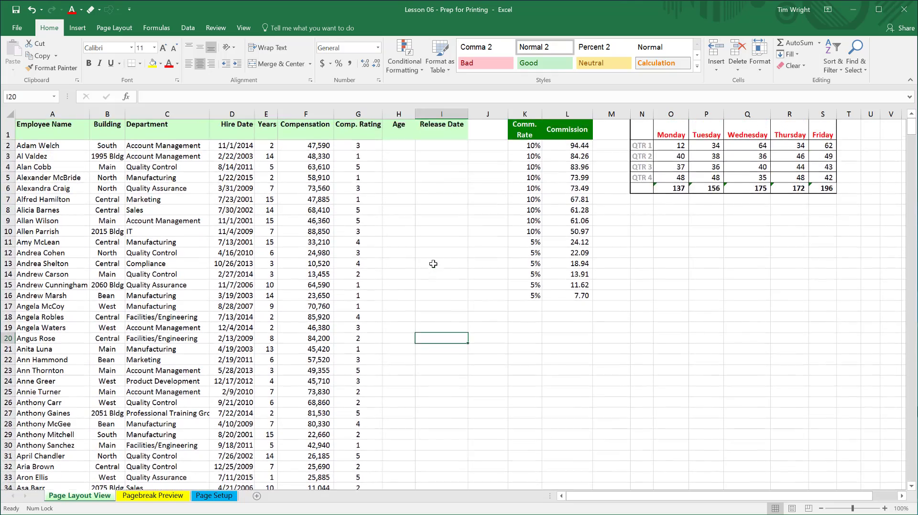
scroll(433, 264, down, 1)
scroll(433, 264, up, 1)
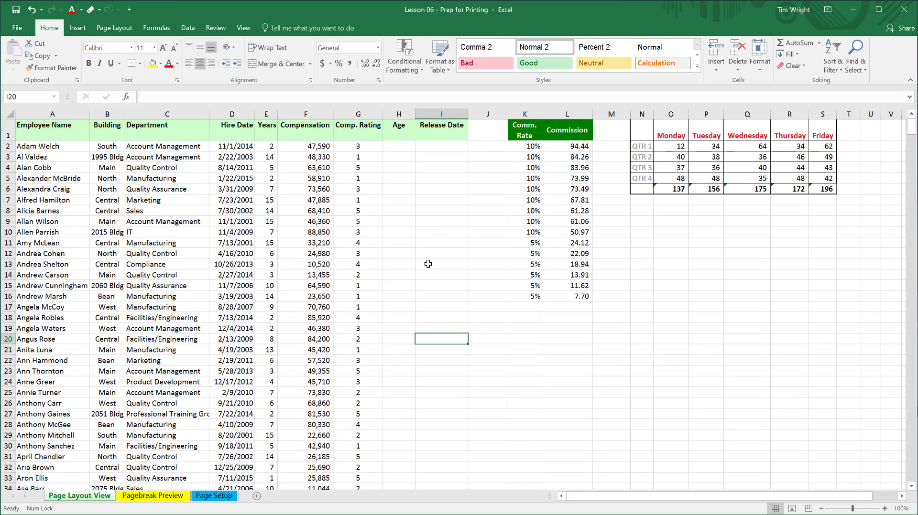
click(319, 232)
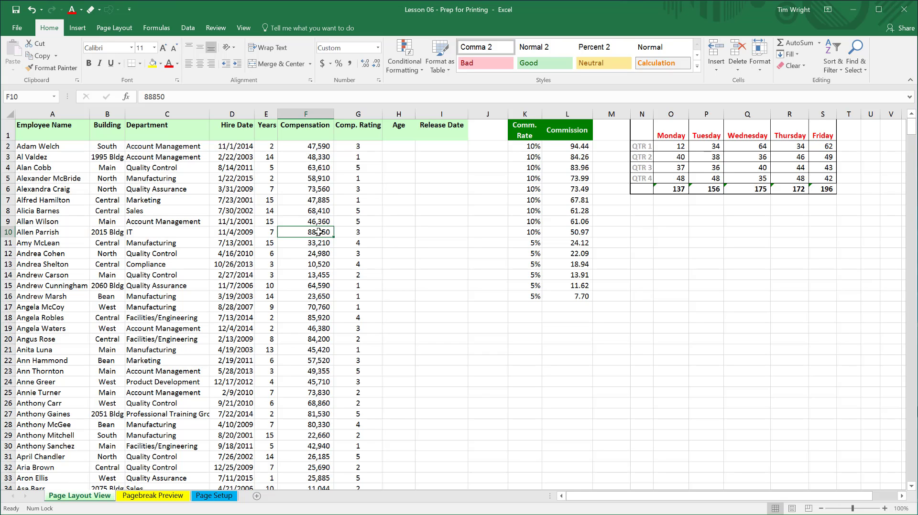
key(ctrl+Down)
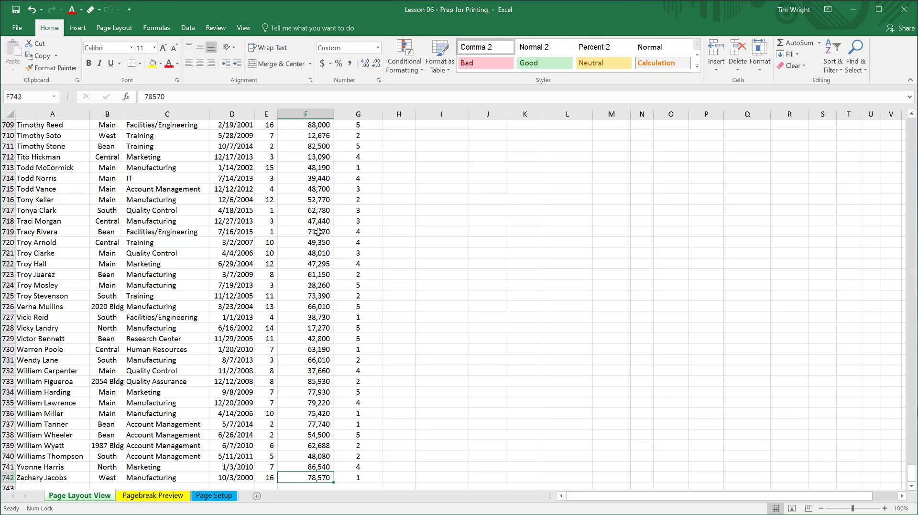
key(ctrl+Home)
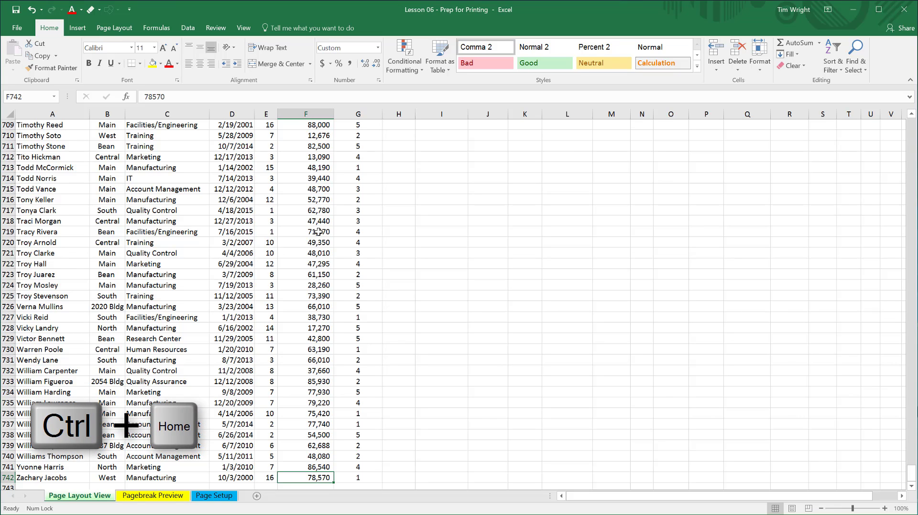
key(ctrl+Home)
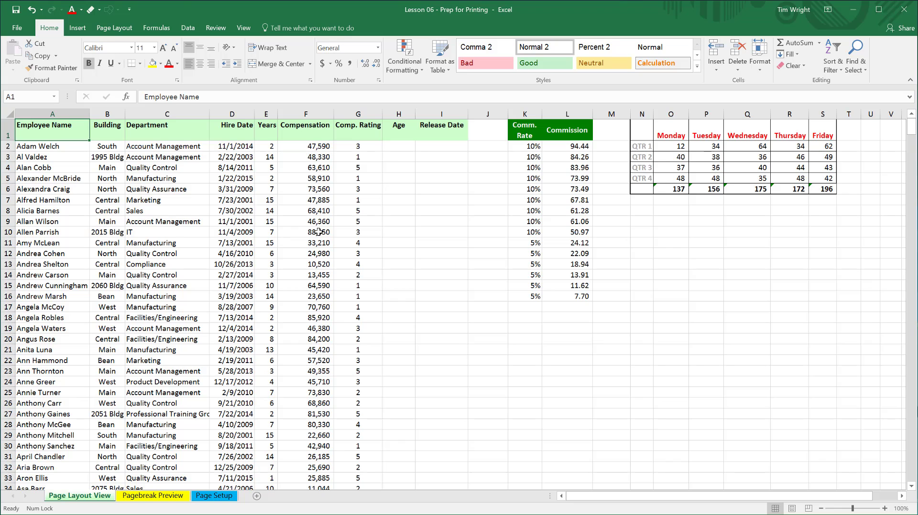
Examine how far across the header row extends, going past the Friday column to the sheet's last column, and return to A1
key(ctrl+Right)
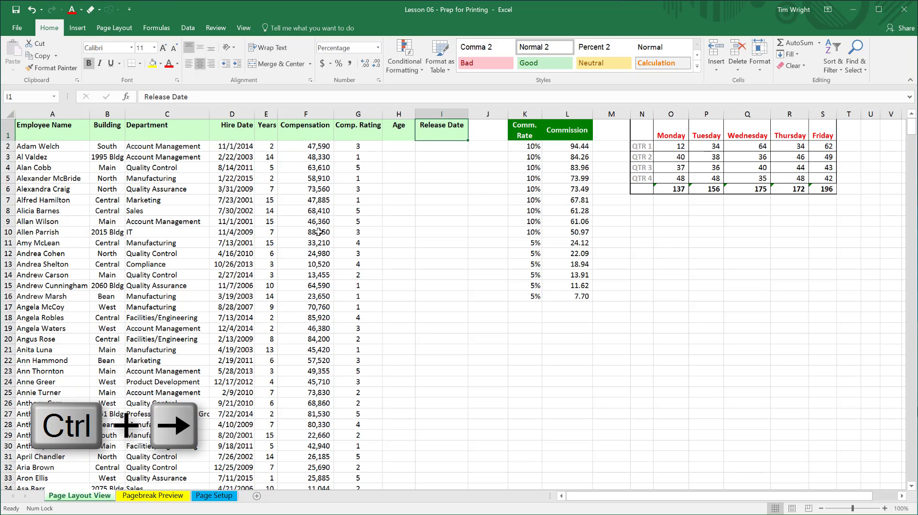
key(ctrl+Right)
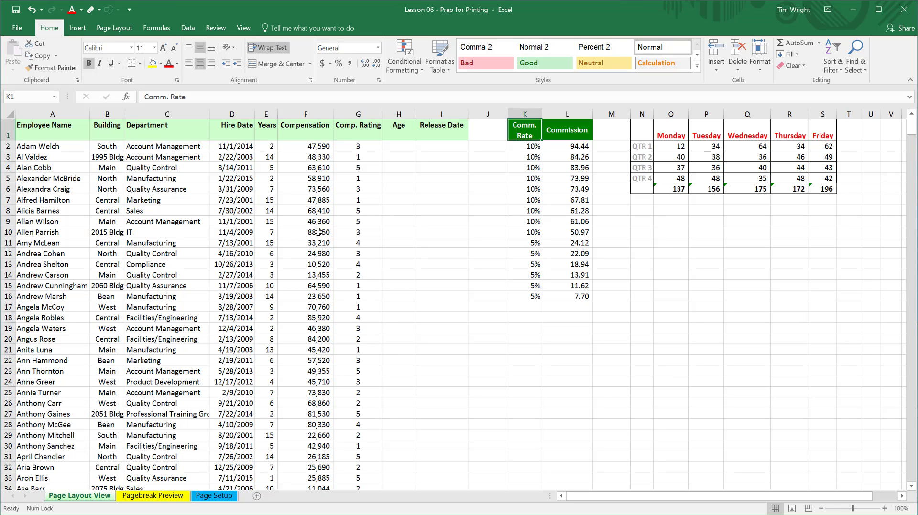
key(Right)
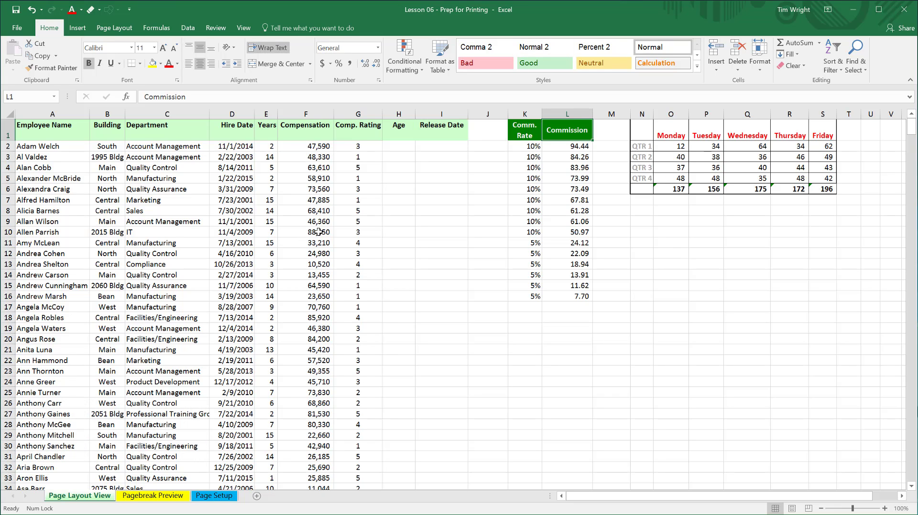
key(ctrl+Right)
key(ctrl+Right)
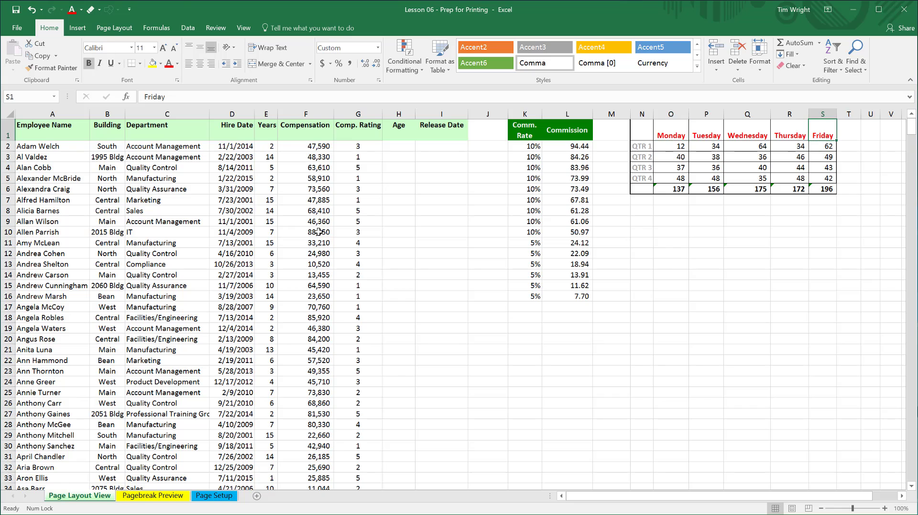
key(ctrl+Right)
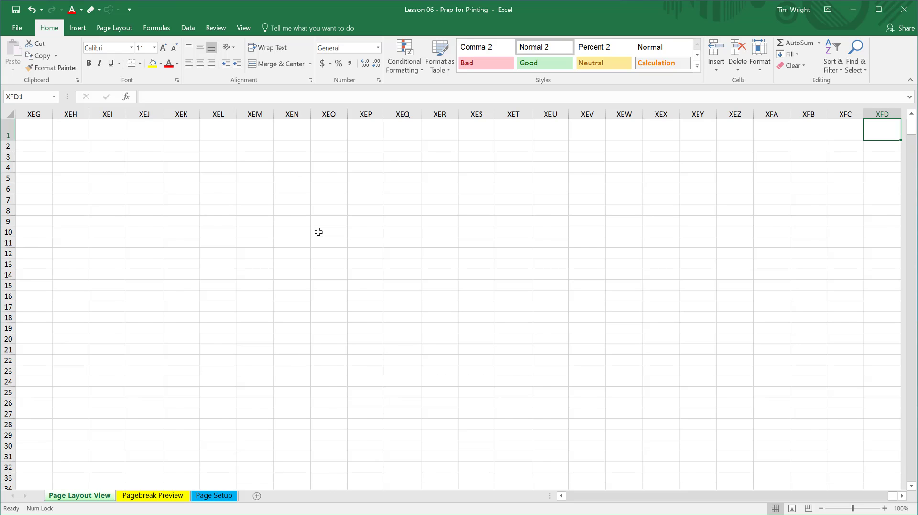
key(ctrl+Home)
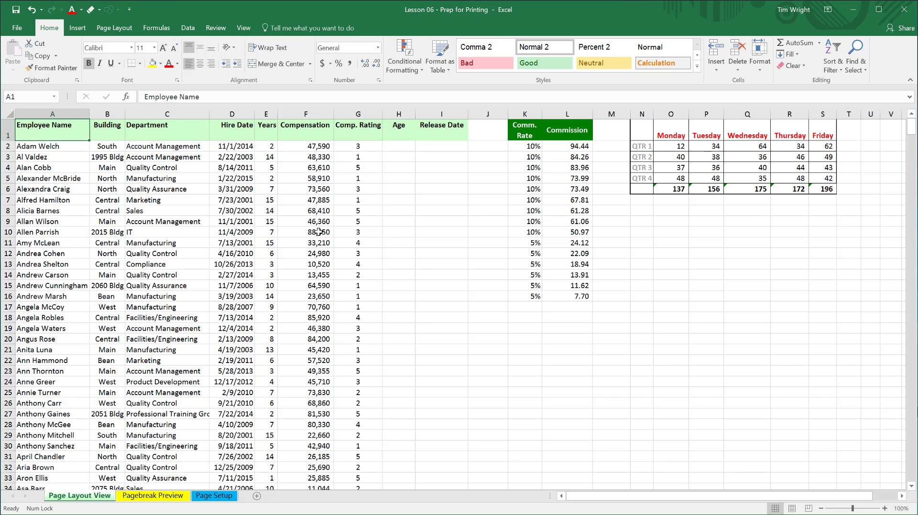
Preview the worksheet's printout, return to the sheet and look through the employee rows to compare them with the first printed page
key(ctrl+p)
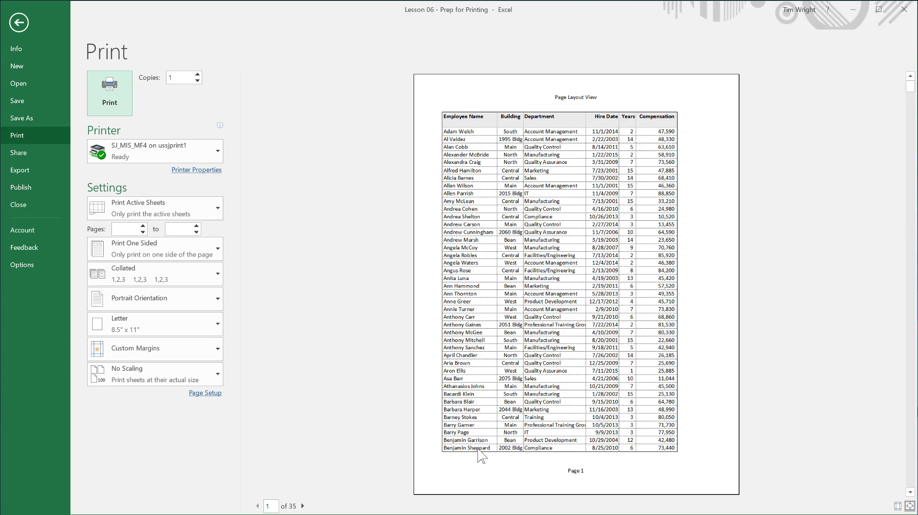
click(18, 24)
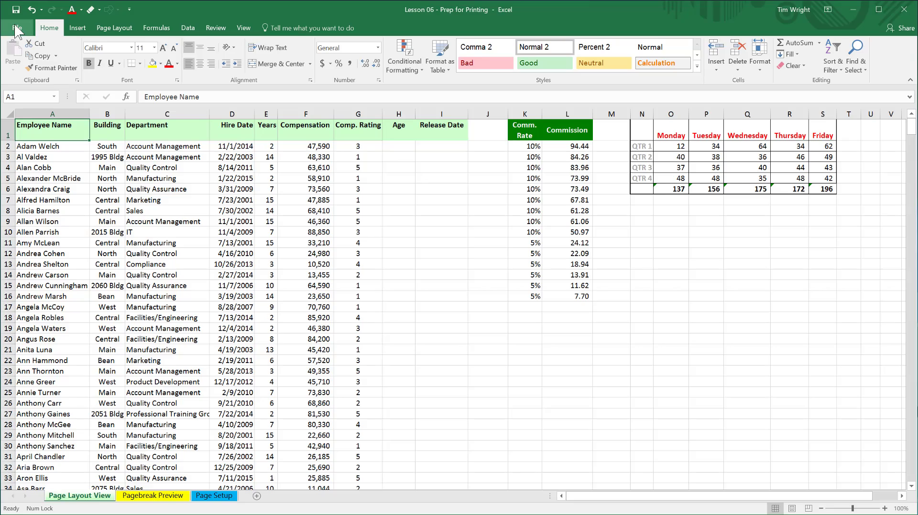
scroll(81, 327, down, 1)
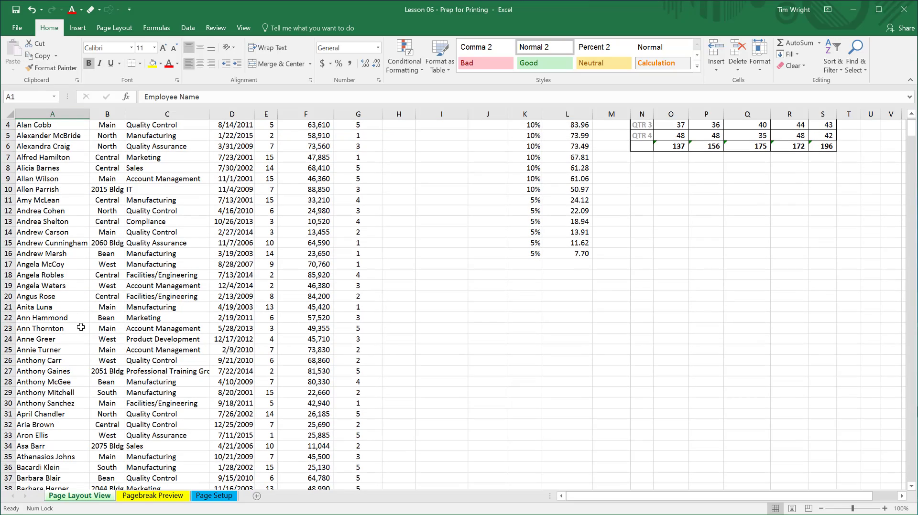
scroll(80, 327, down, 4)
scroll(81, 328, down, 3)
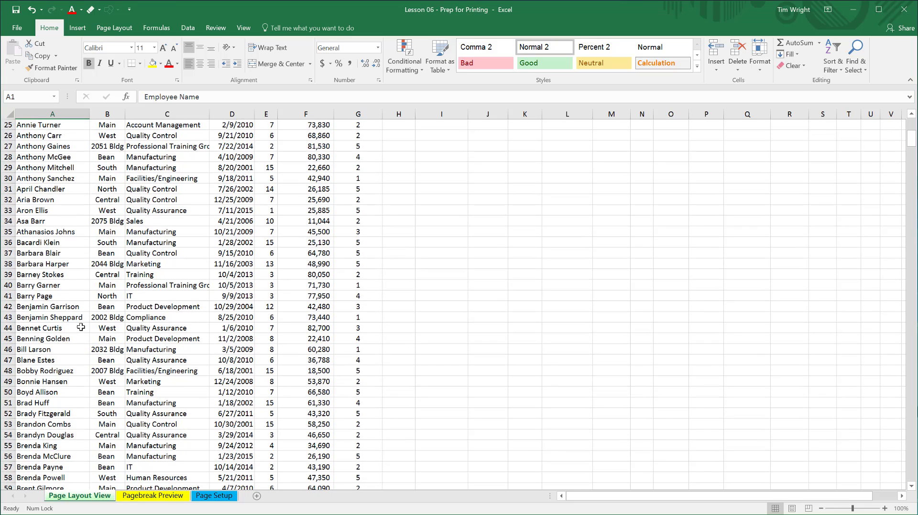
scroll(61, 430, down, 1)
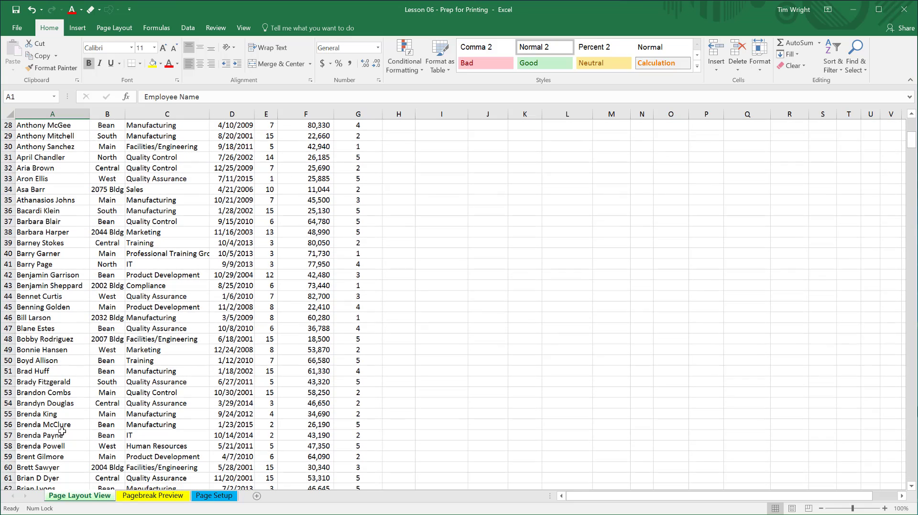
scroll(62, 432, down, 2)
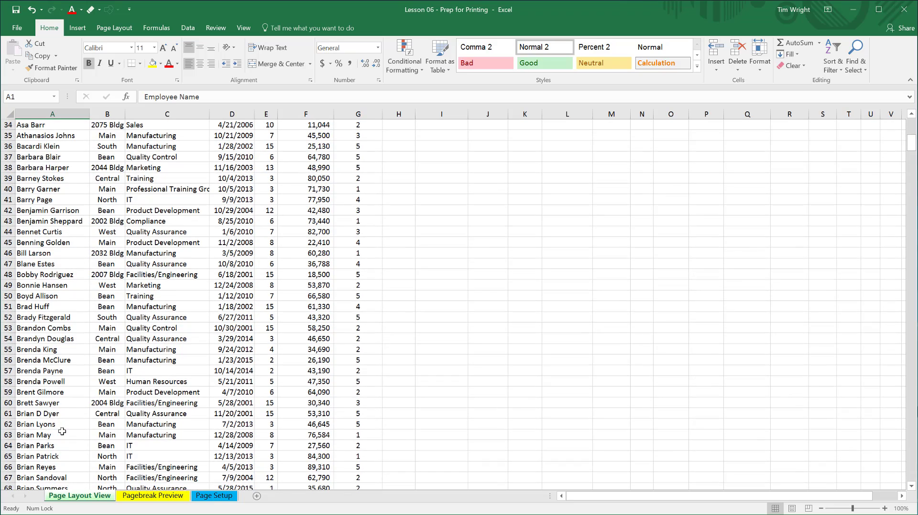
scroll(61, 432, down, 4)
scroll(61, 432, up, 15)
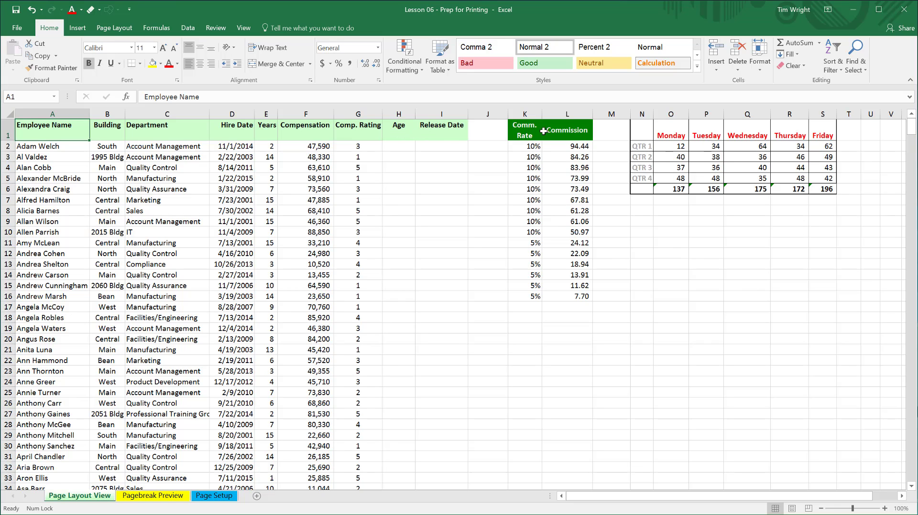
Check the Comp. Rating and Age columns against the first page of the print preview, and return to the sheet
mouse_move(367, 131)
mouse_down()
mouse_move(903, 481)
mouse_move(717, 332)
mouse_move(364, 127)
mouse_up()
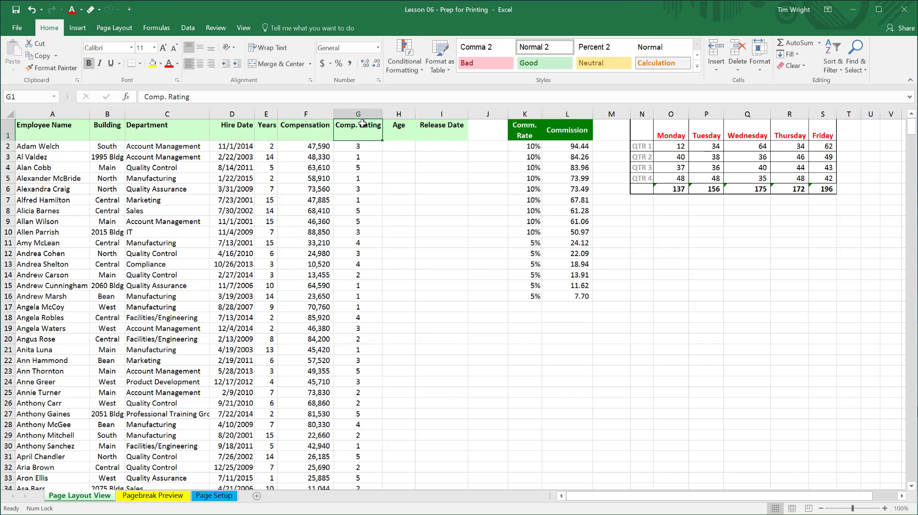
click(398, 157)
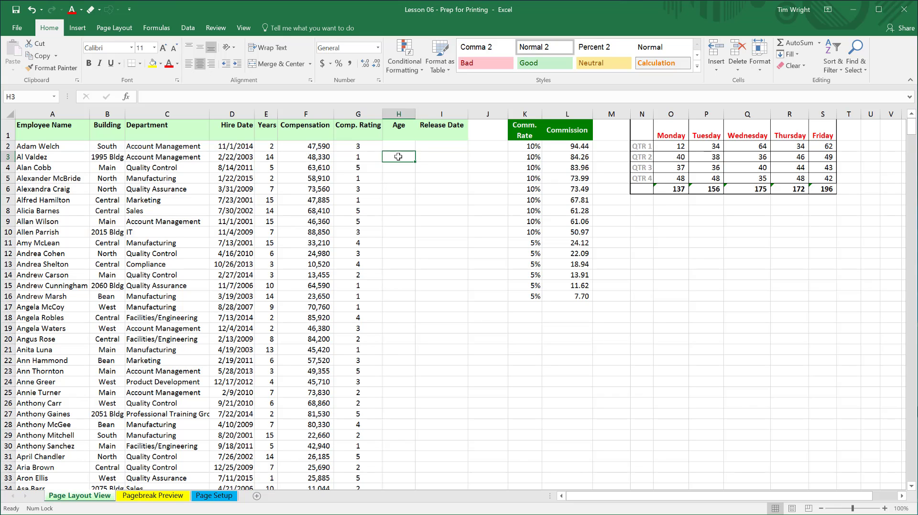
click(14, 28)
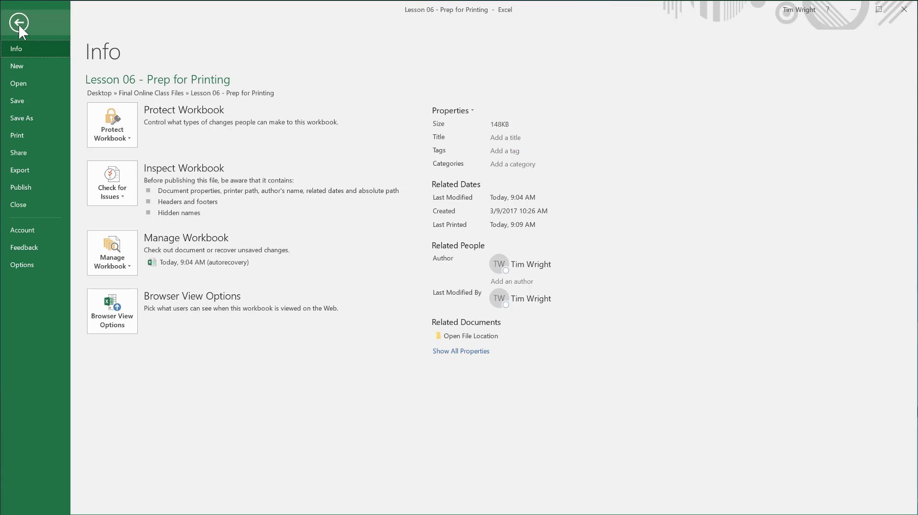
click(18, 136)
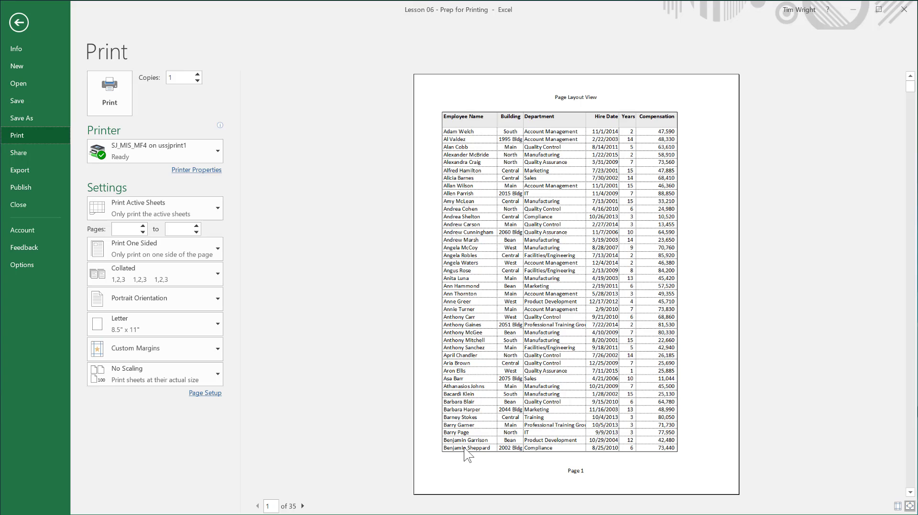
click(19, 24)
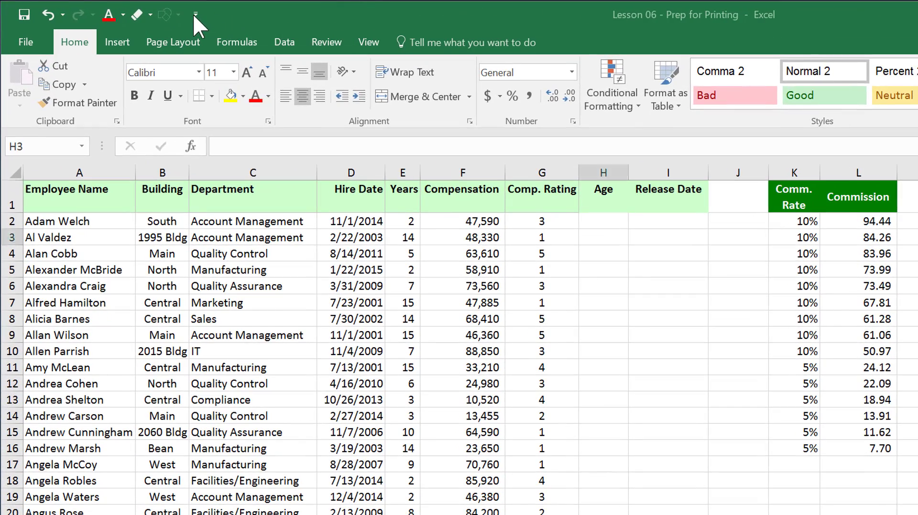
Add the Print Preview and Print command to the Quick Access Toolbar
click(195, 12)
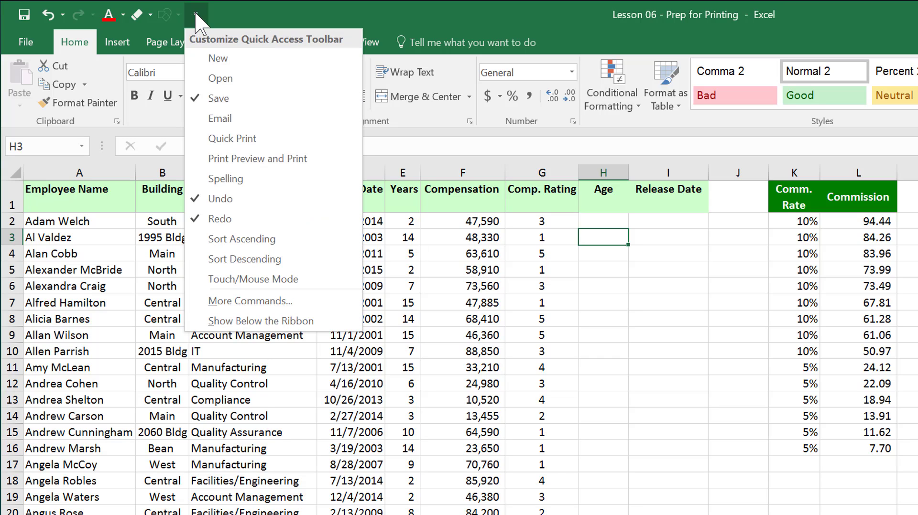
click(257, 159)
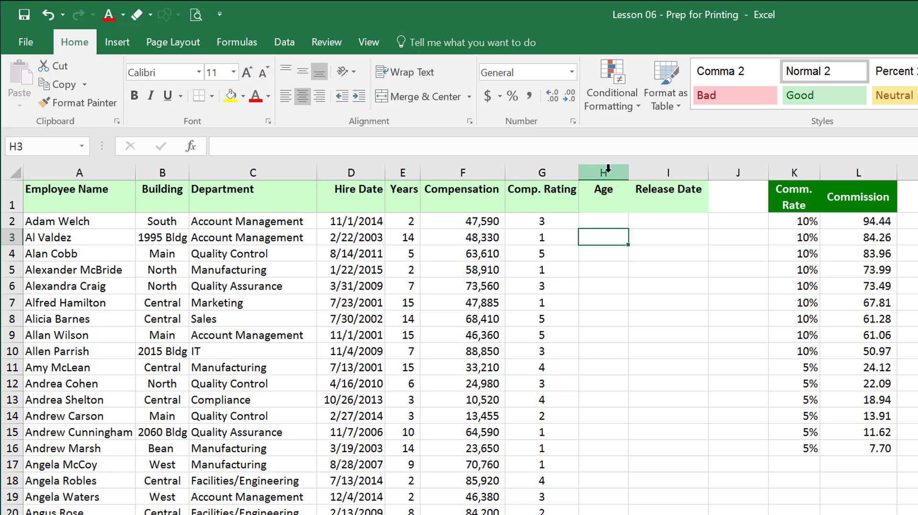
drag(602, 172, 858, 172)
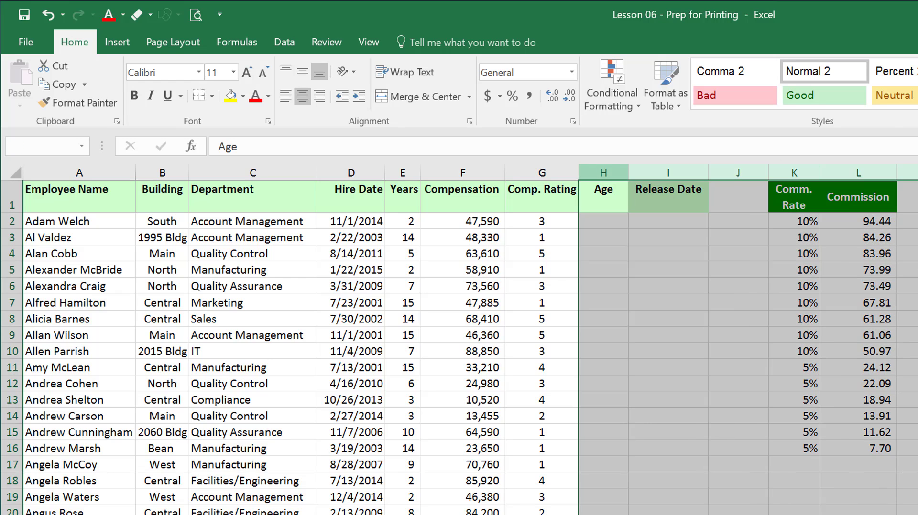
click(663, 297)
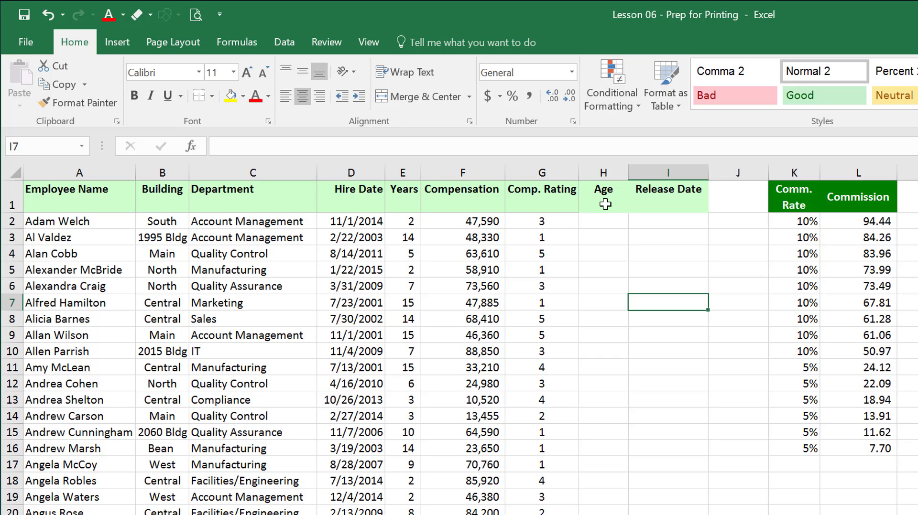
Set the page margins to Narrow and check the first page in the print preview before returning to the sheet
click(192, 50)
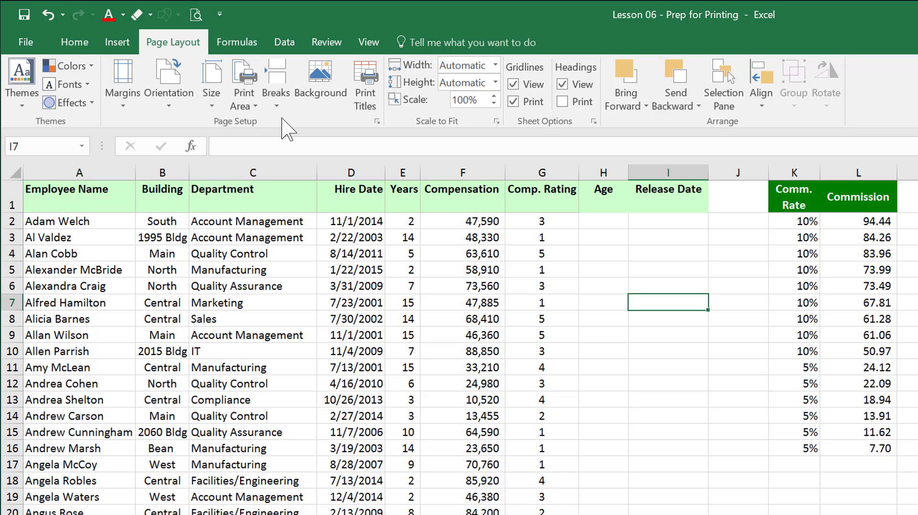
click(123, 86)
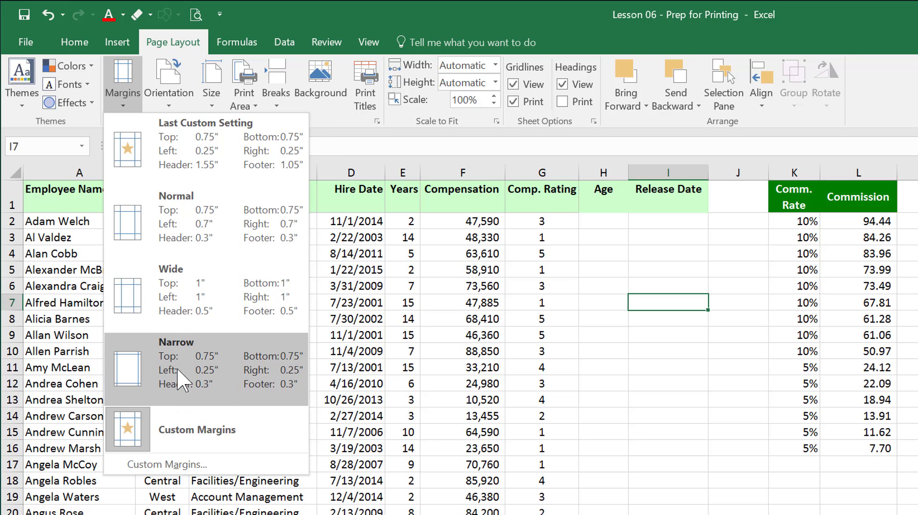
click(183, 380)
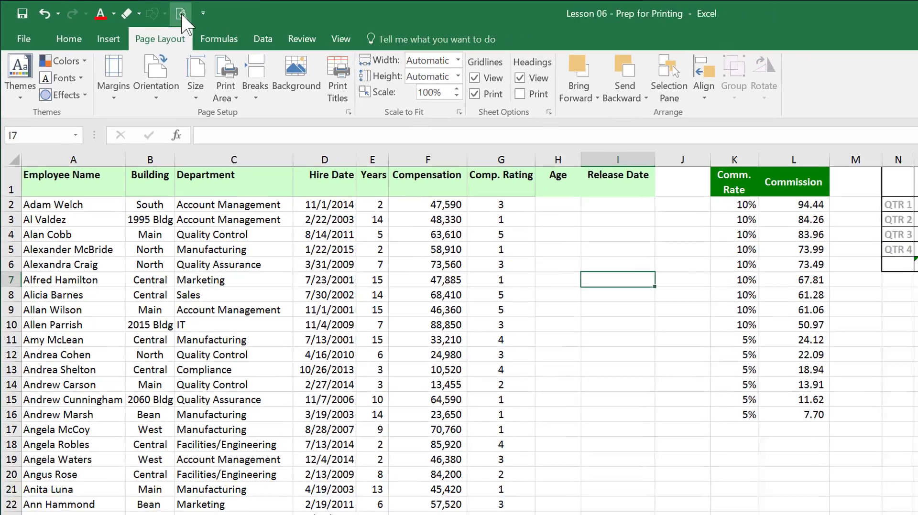
click(181, 14)
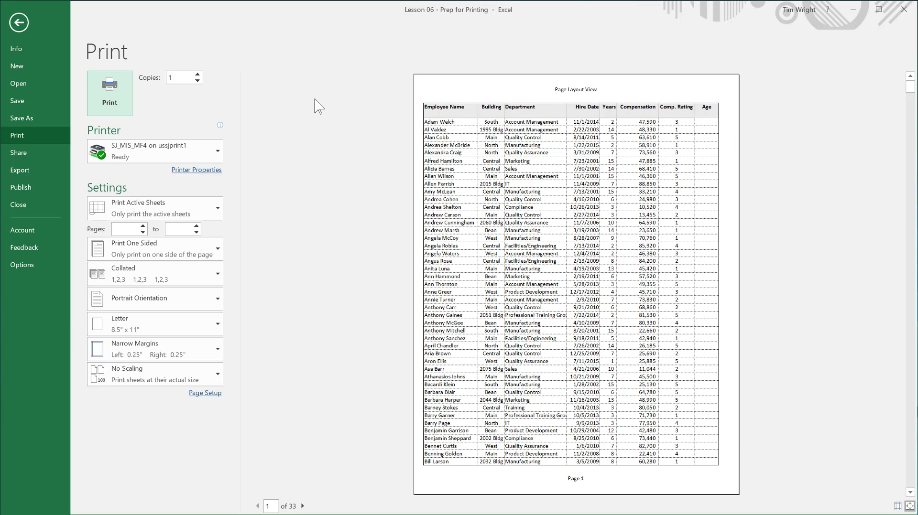
click(19, 23)
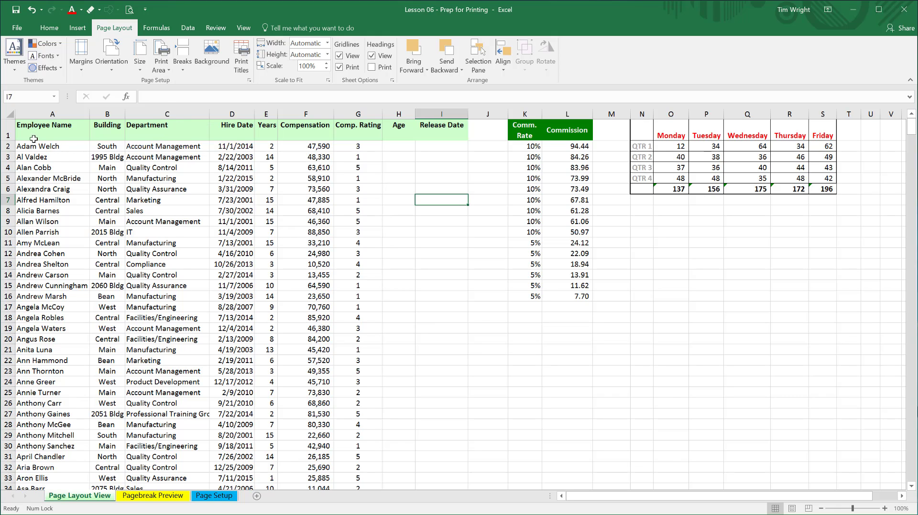
Set A1:G34 as the print area, check it in the print preview and return to the sheet
drag(27, 130, 337, 489)
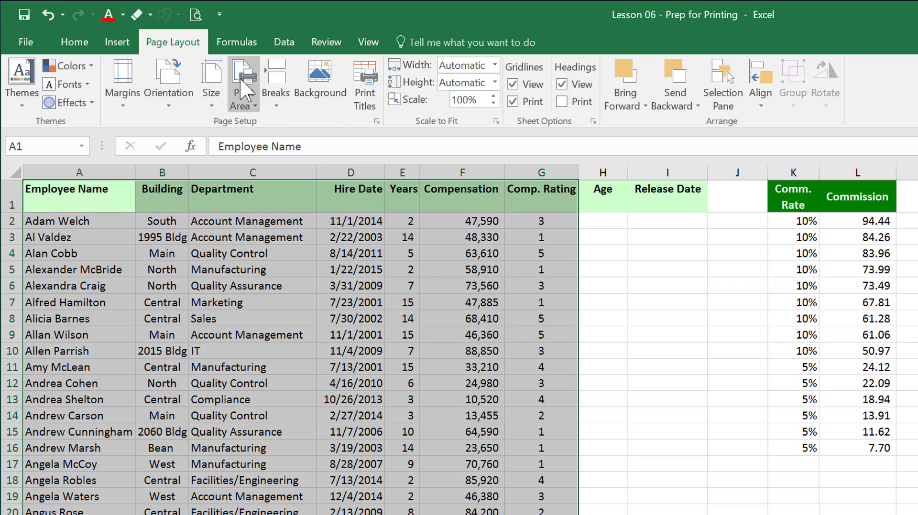
click(244, 89)
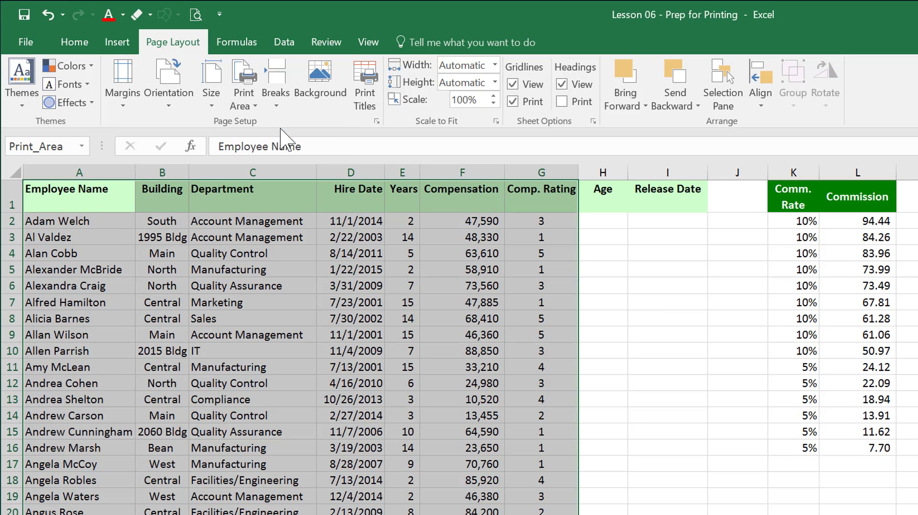
click(616, 322)
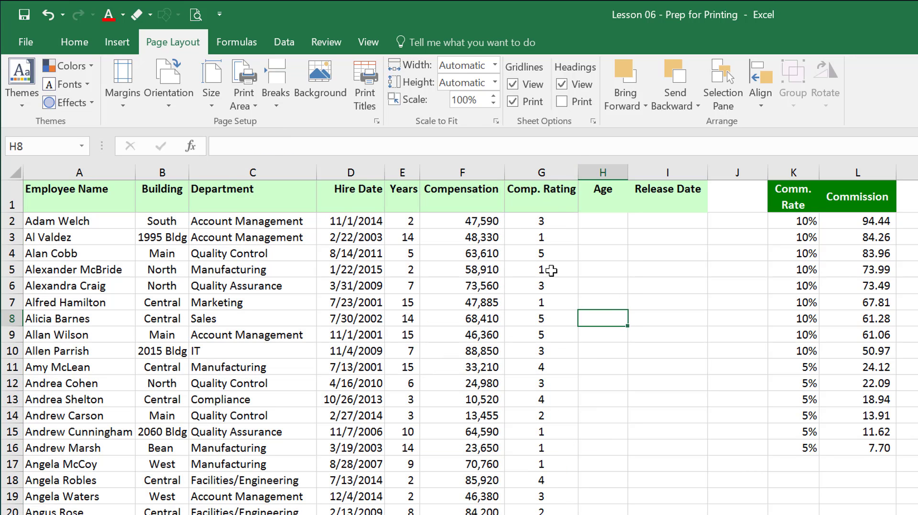
click(191, 201)
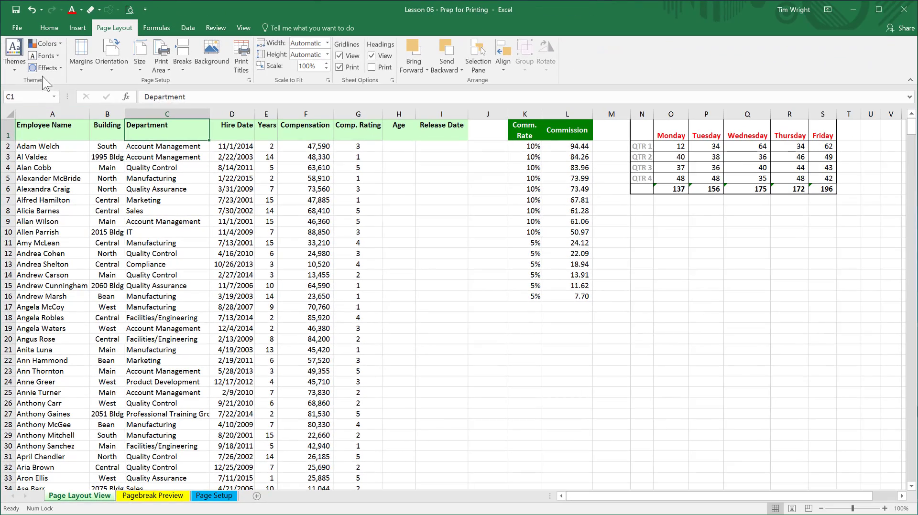
click(130, 9)
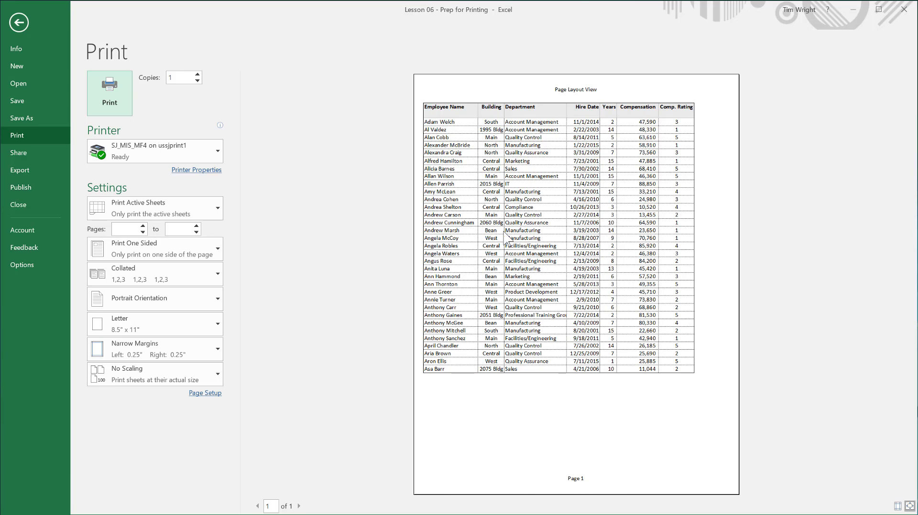
click(19, 22)
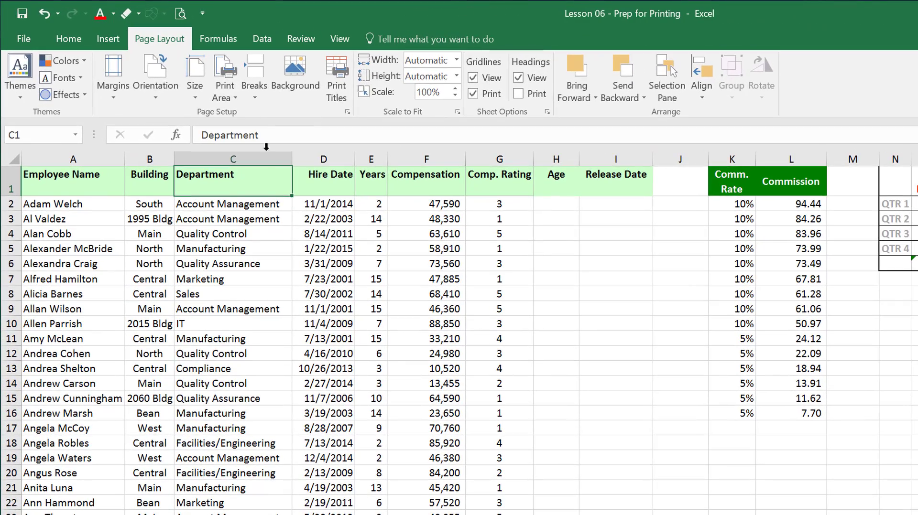
Clear the worksheet's print area
click(236, 99)
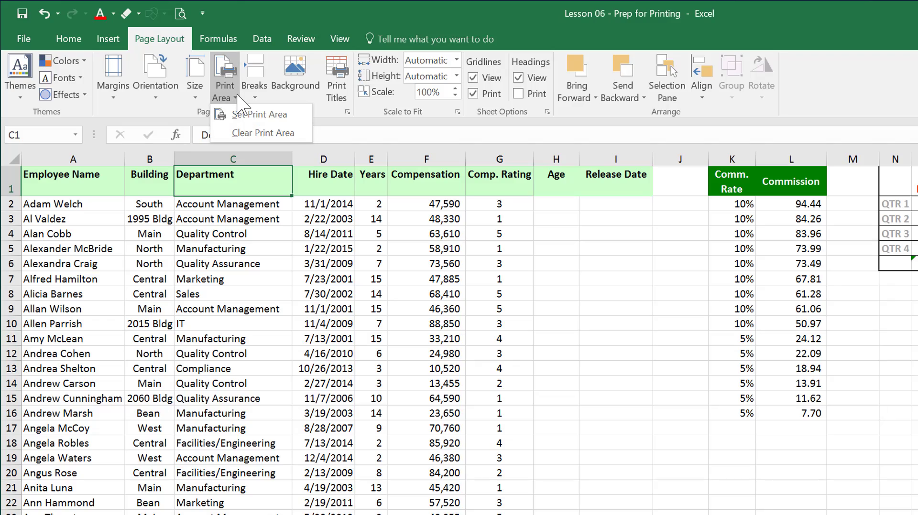
click(254, 133)
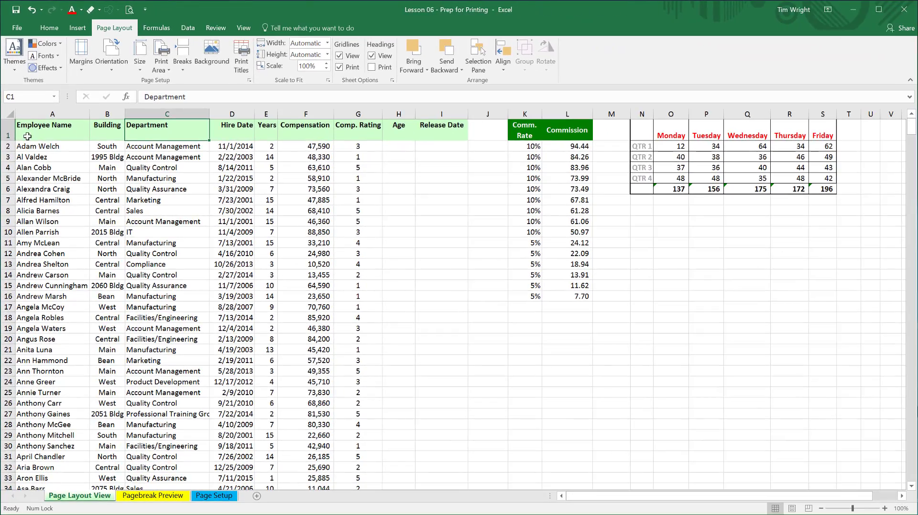
Select the employee data in A1:G742, examine the first pages of the print preview for extra columns and missing headings, and return to the sheet
drag(28, 136, 347, 142)
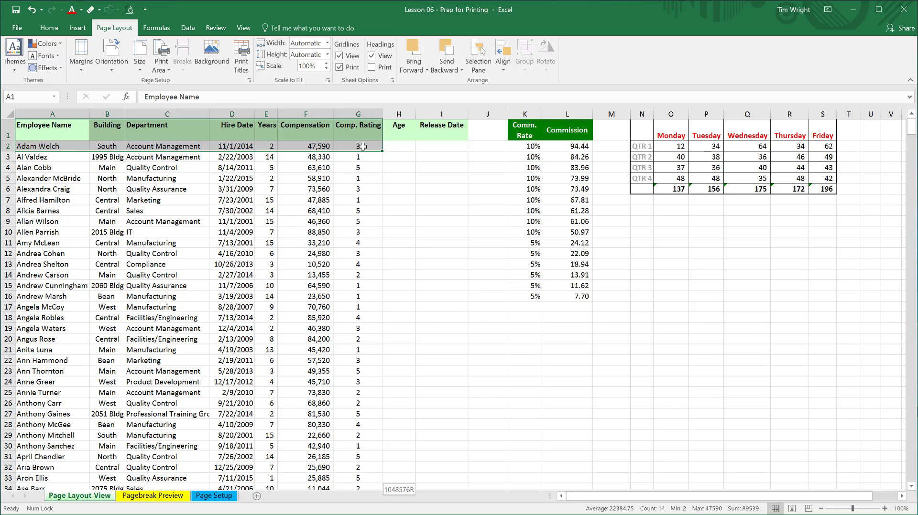
key(ctrl+shift+Down)
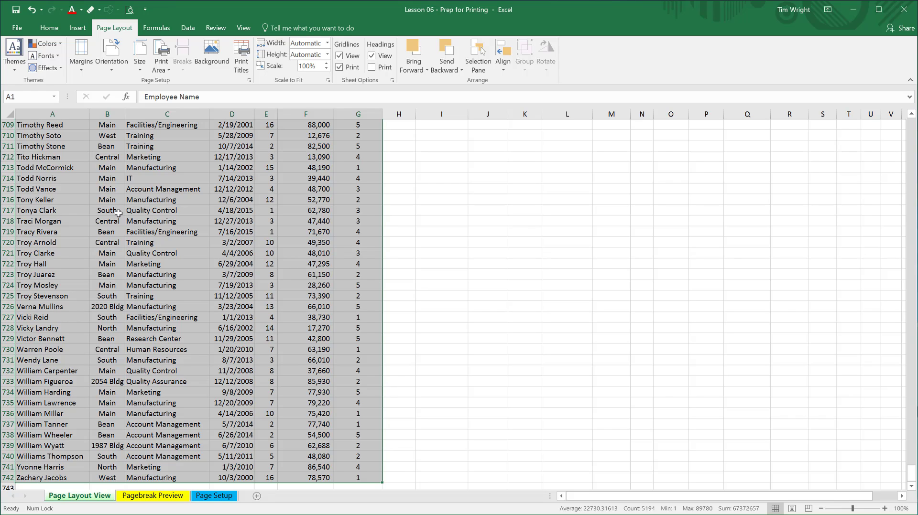
click(130, 10)
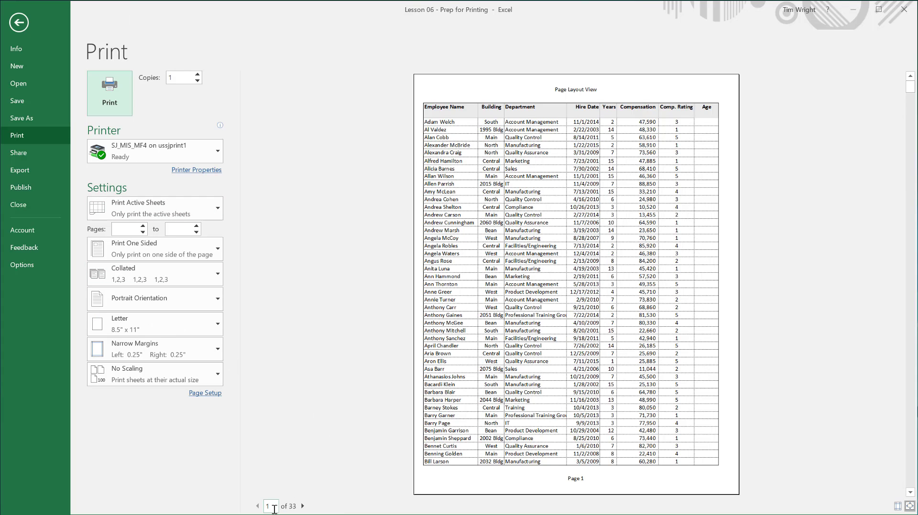
click(303, 507)
click(302, 507)
click(303, 507)
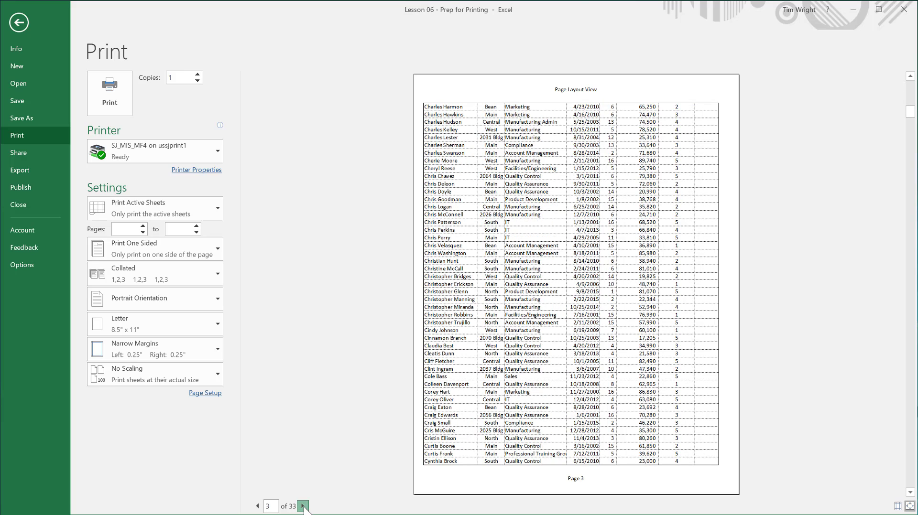
click(258, 507)
click(257, 507)
click(258, 507)
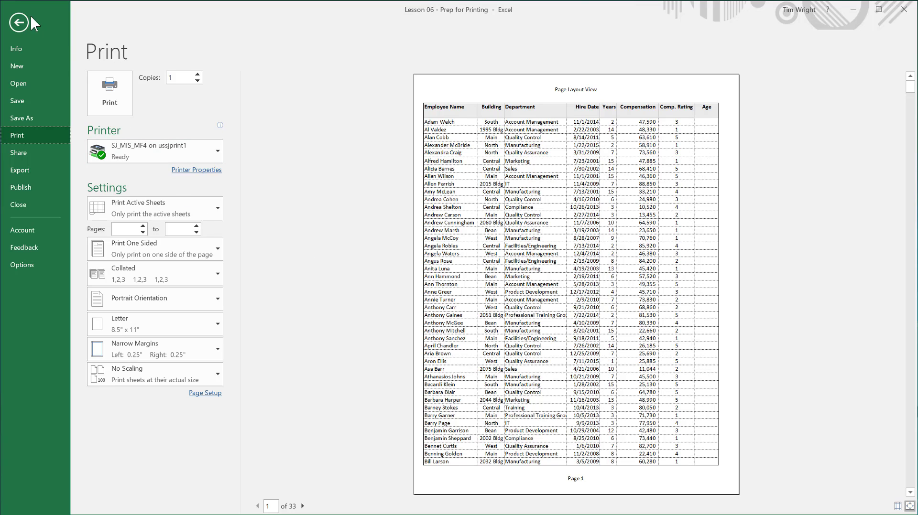
click(18, 23)
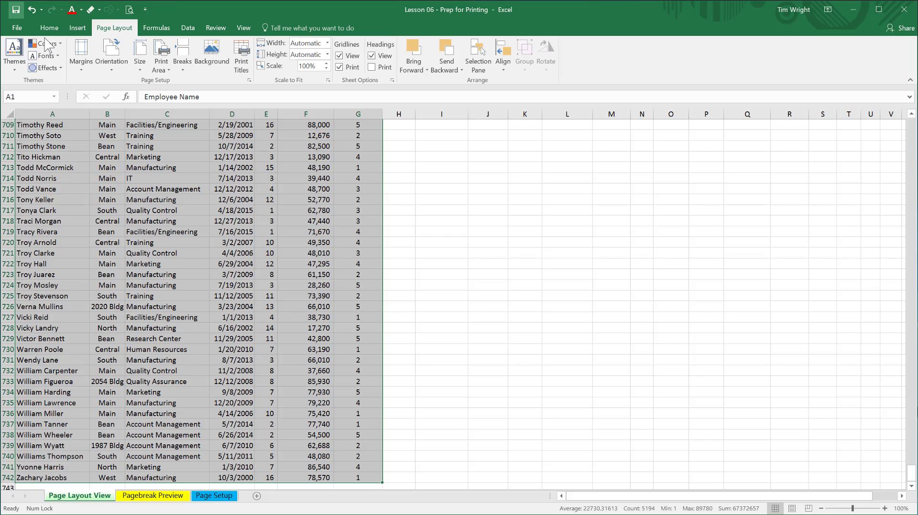
Set the page margins to Normal and open the print preview
click(87, 54)
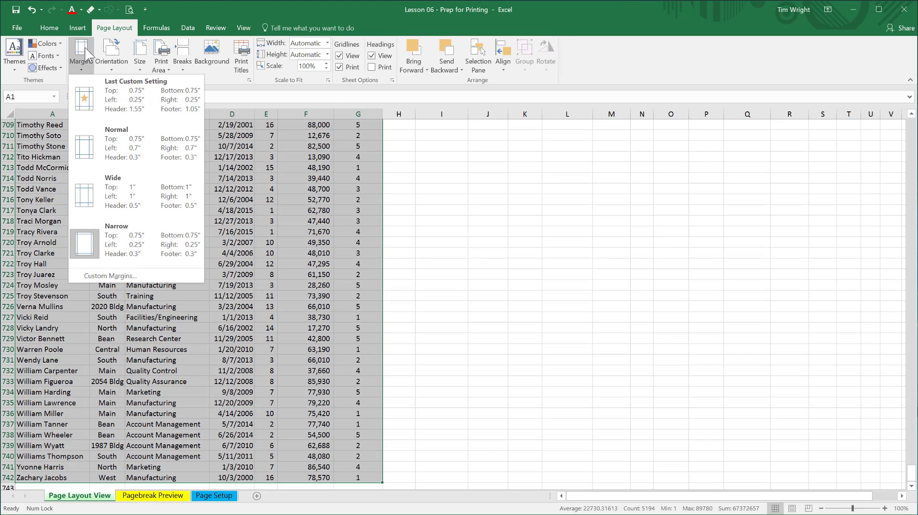
click(102, 158)
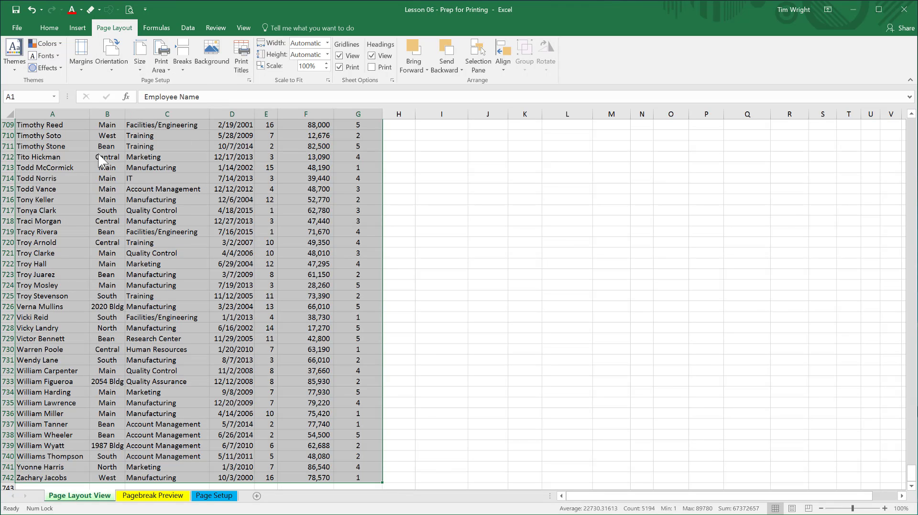
click(129, 10)
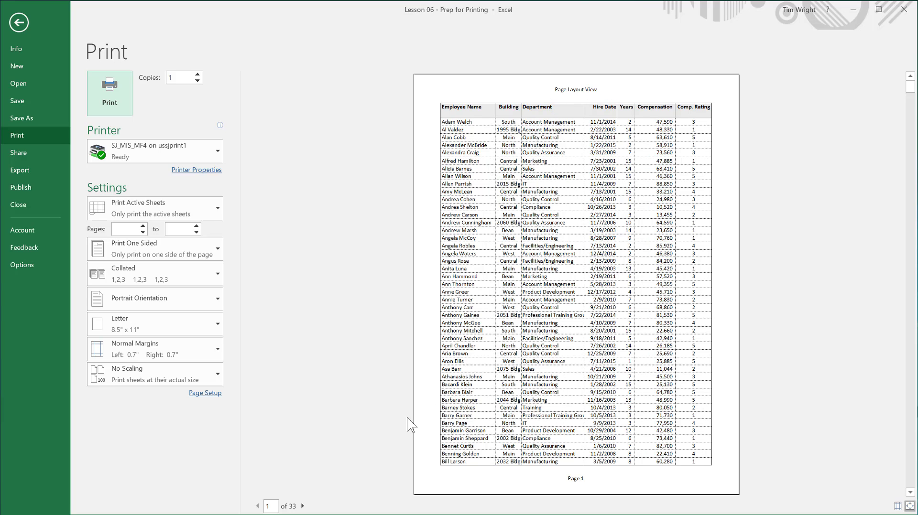
Look through the first four preview pages to check their column headings, then go back to page 1 and return to the sheet
click(303, 506)
click(303, 507)
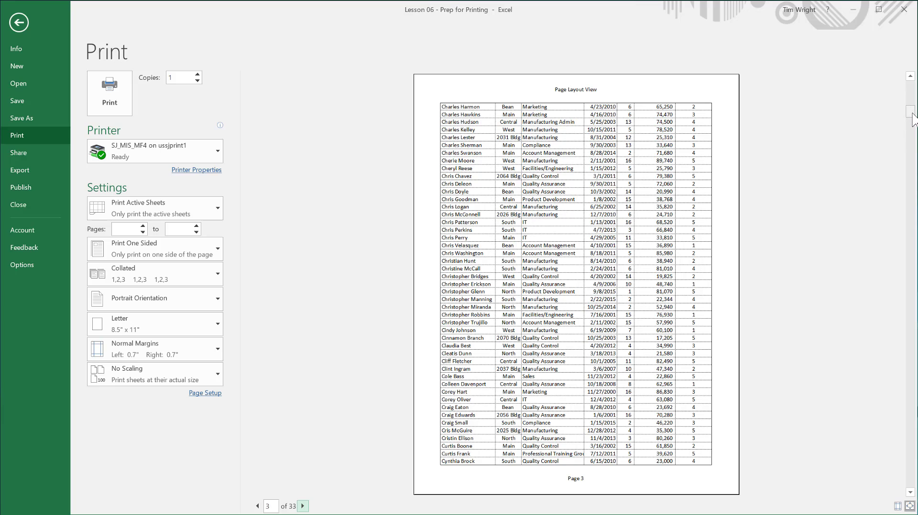
scroll(912, 113, up, 1)
scroll(912, 115, down, 1)
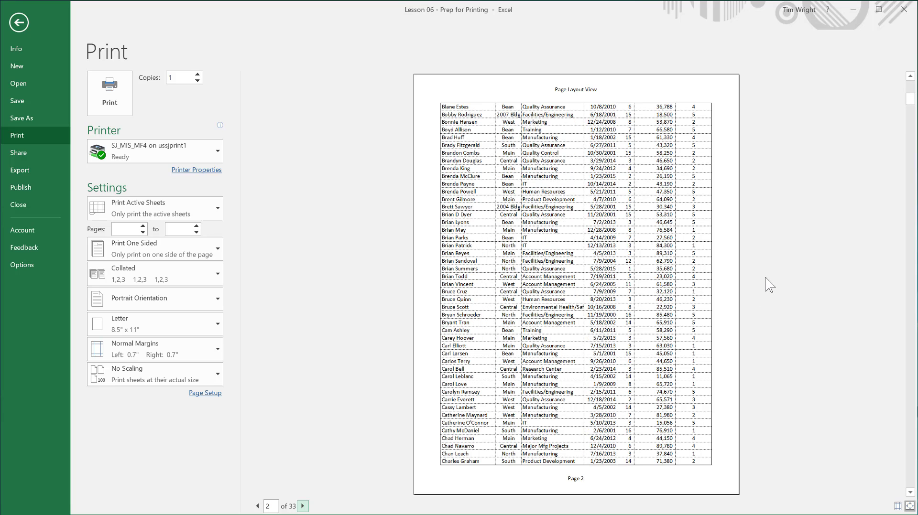
scroll(769, 285, up, 1)
scroll(769, 285, down, 2)
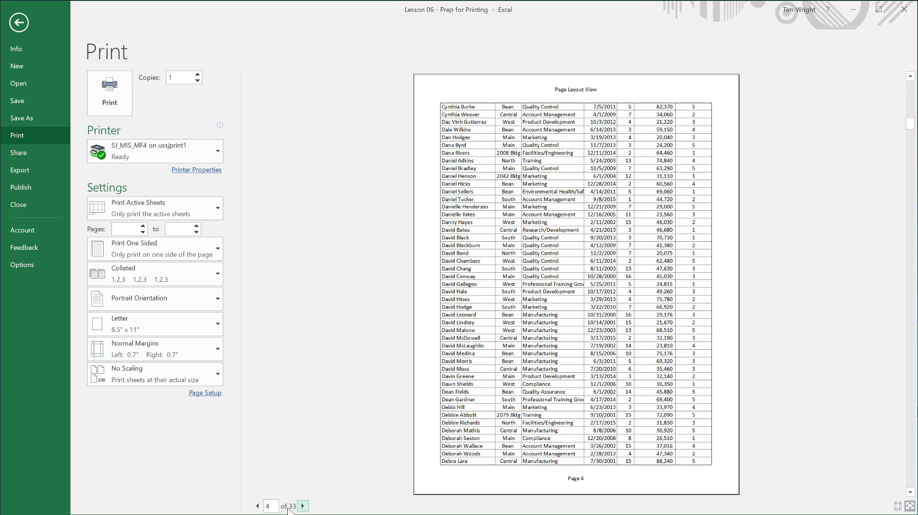
click(257, 506)
click(258, 506)
click(257, 507)
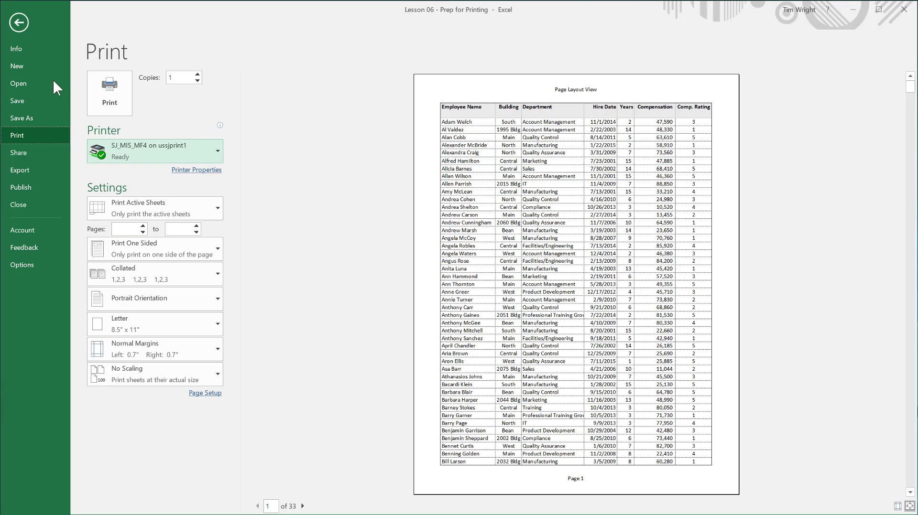
click(19, 23)
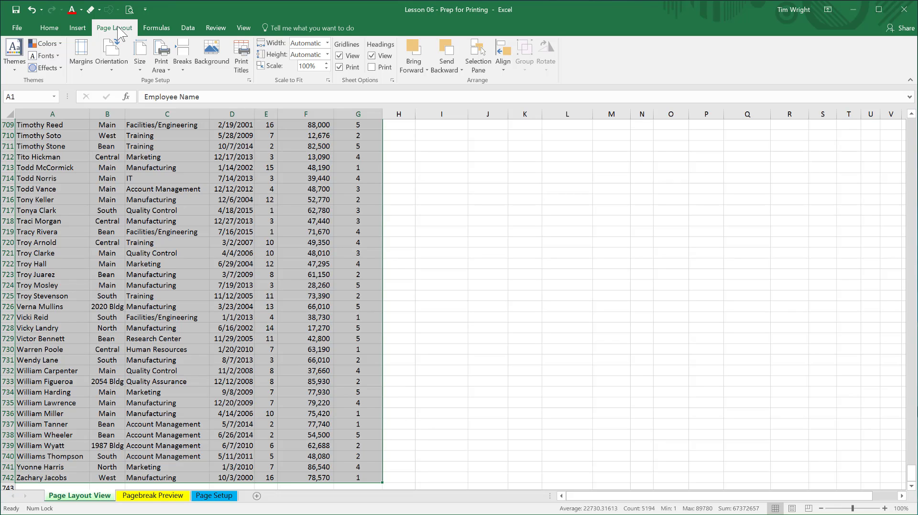
Set row 1 with the column headings as the print title row to repeat at the top of each page
click(215, 151)
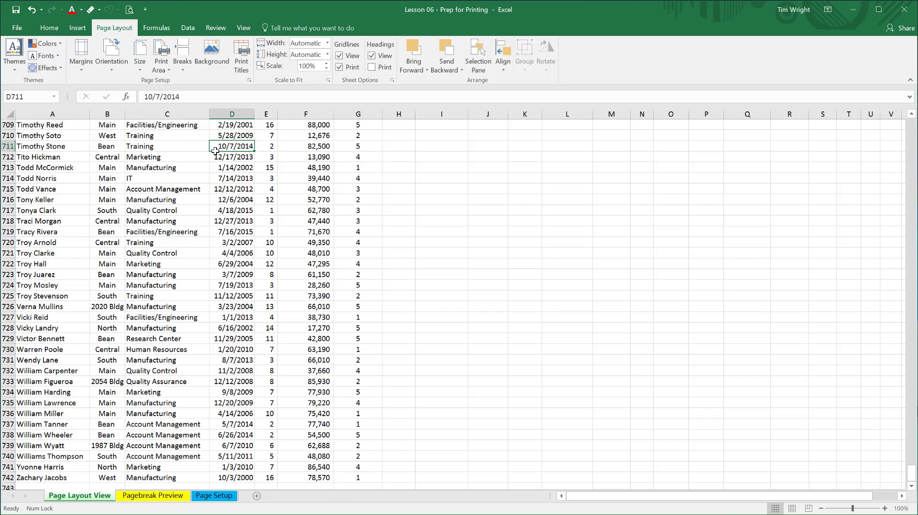
click(244, 52)
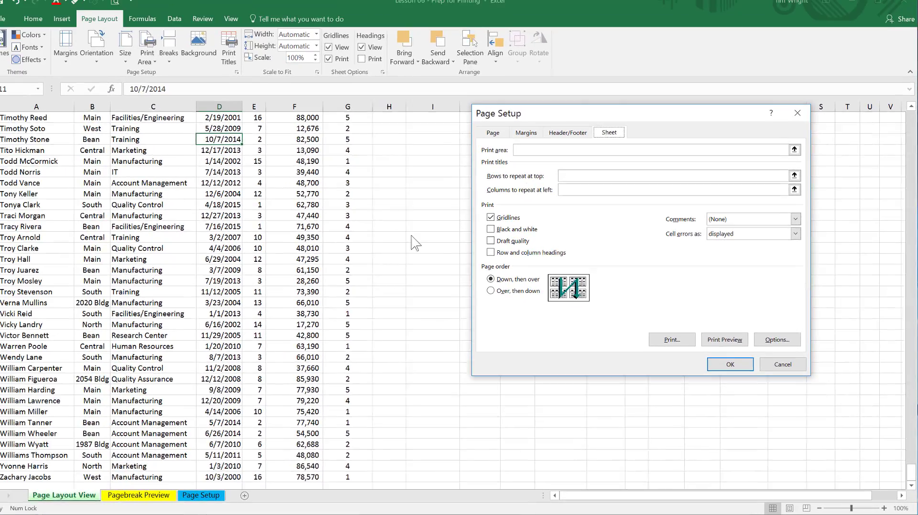
scroll(404, 242, up, 20)
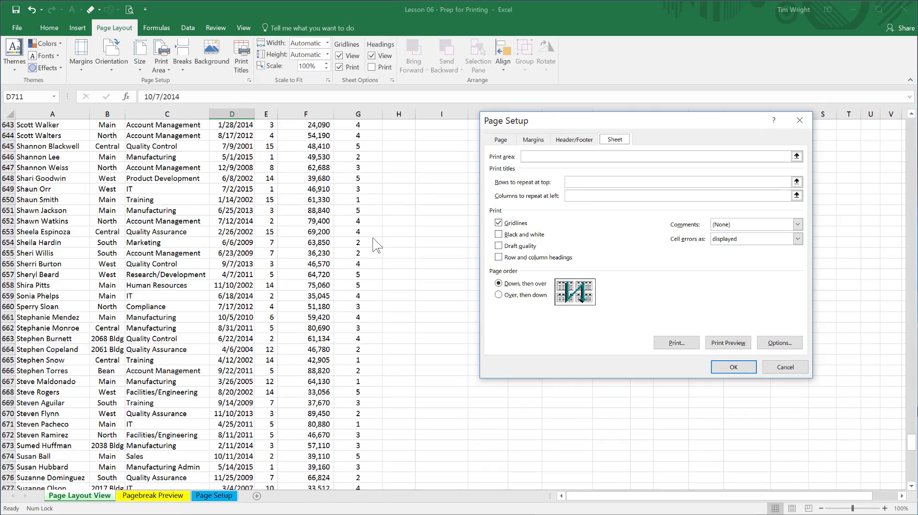
scroll(378, 245, up, 20)
click(575, 182)
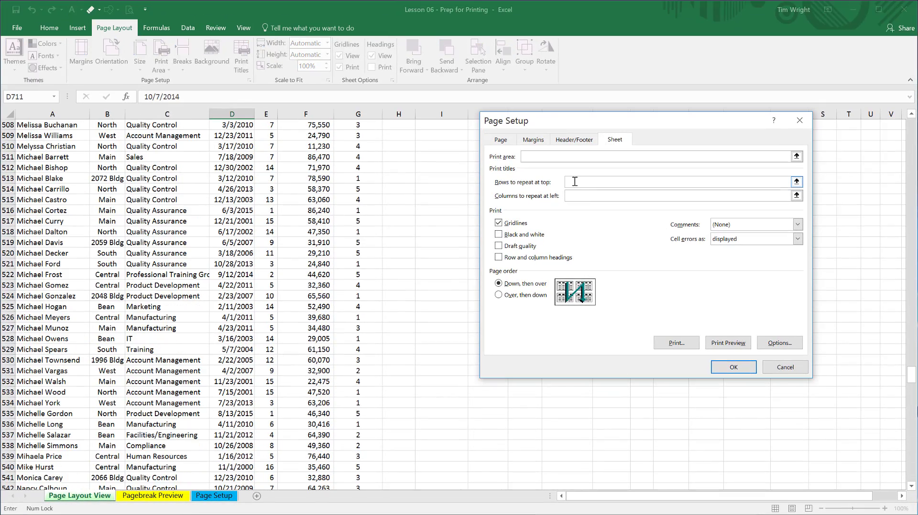
click(575, 182)
scroll(395, 269, up, 11)
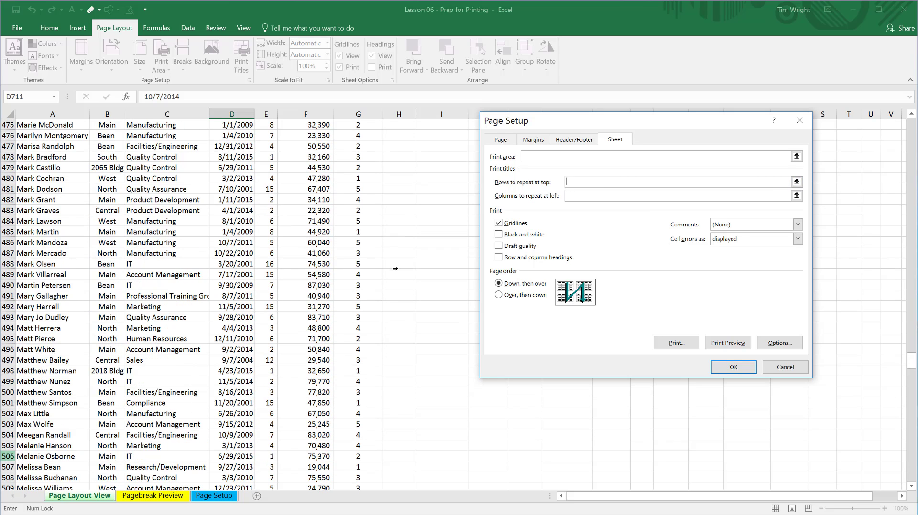
scroll(395, 268, up, 15)
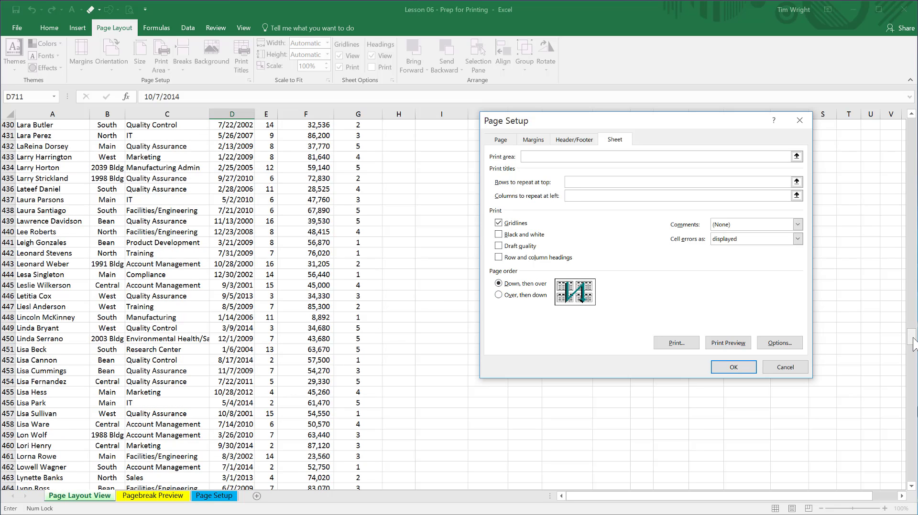
drag(913, 343, 912, 128)
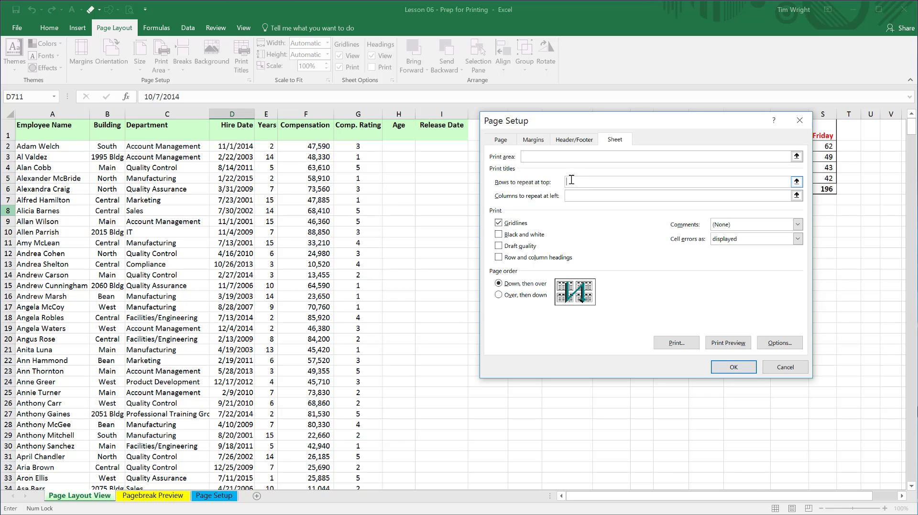
click(7, 134)
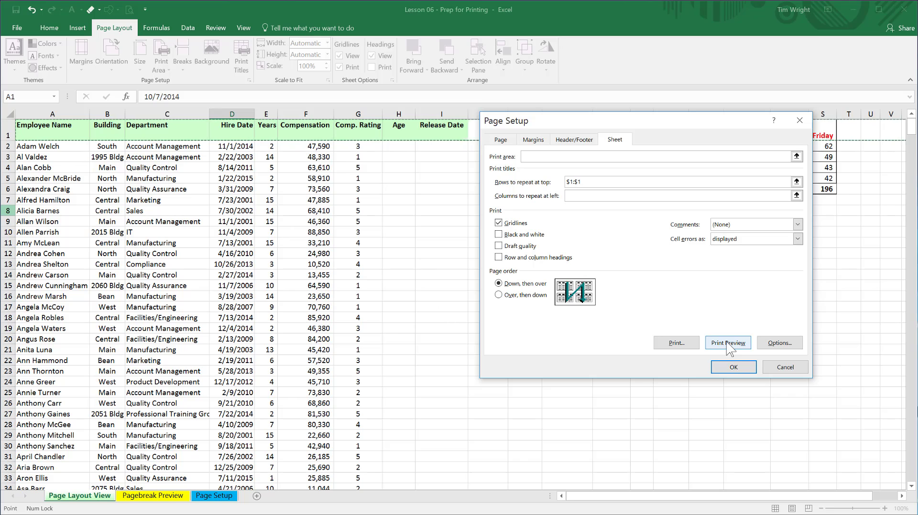
Apply the page setup by opening the print preview, check the headings on pages 1 and 2, and return to the sheet
click(727, 344)
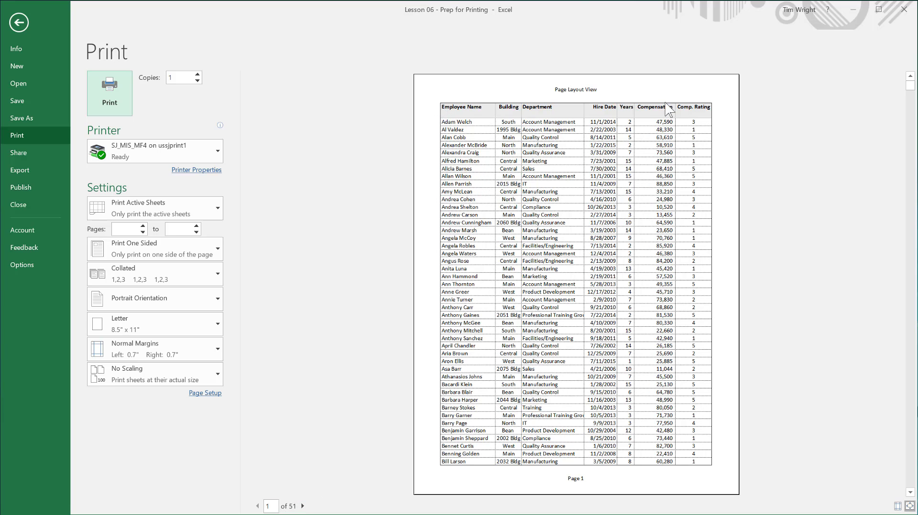
click(303, 507)
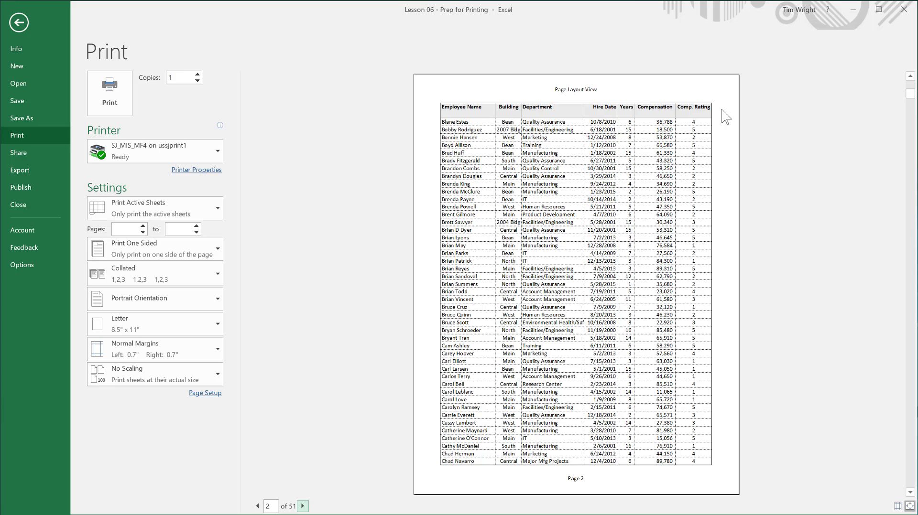
click(20, 29)
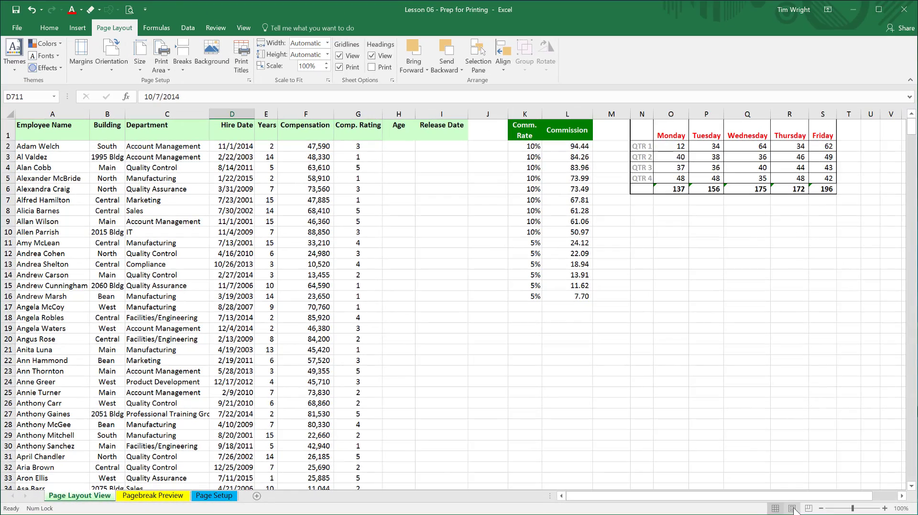
Switch the worksheet to Page Layout view and go to the header area of the first page
click(692, 503)
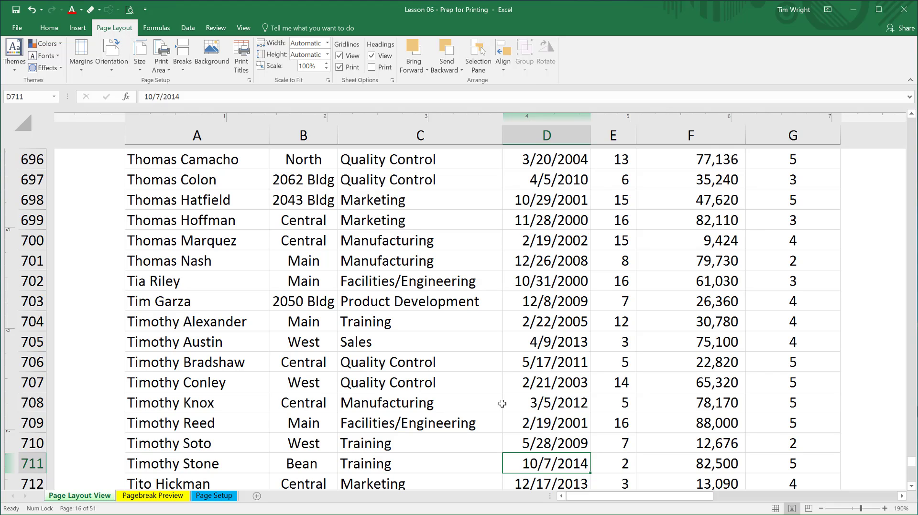
drag(915, 464, 914, 117)
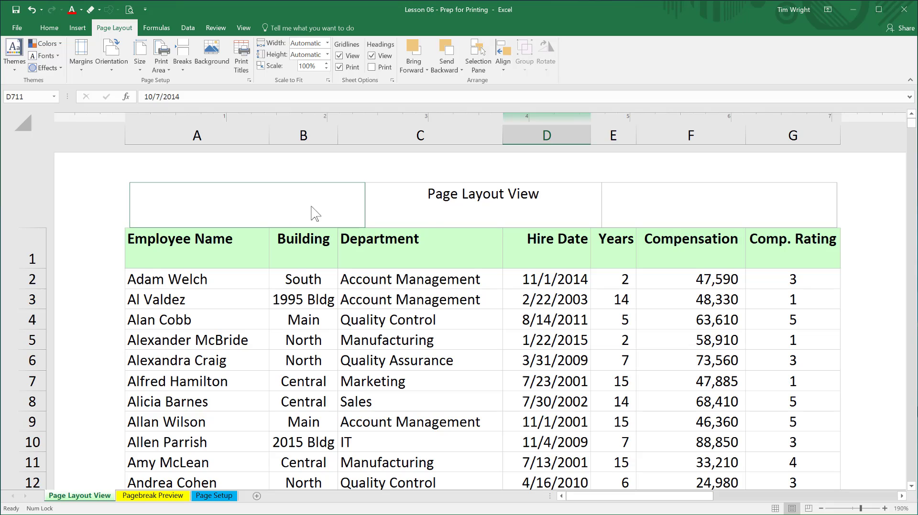
Examine the left, center and right header sections of the first page and the code behind the center text
click(469, 196)
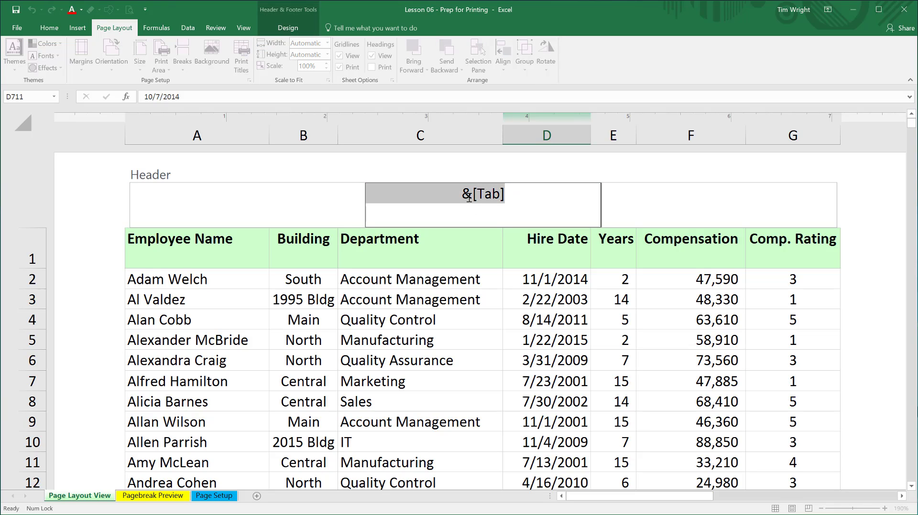
click(277, 205)
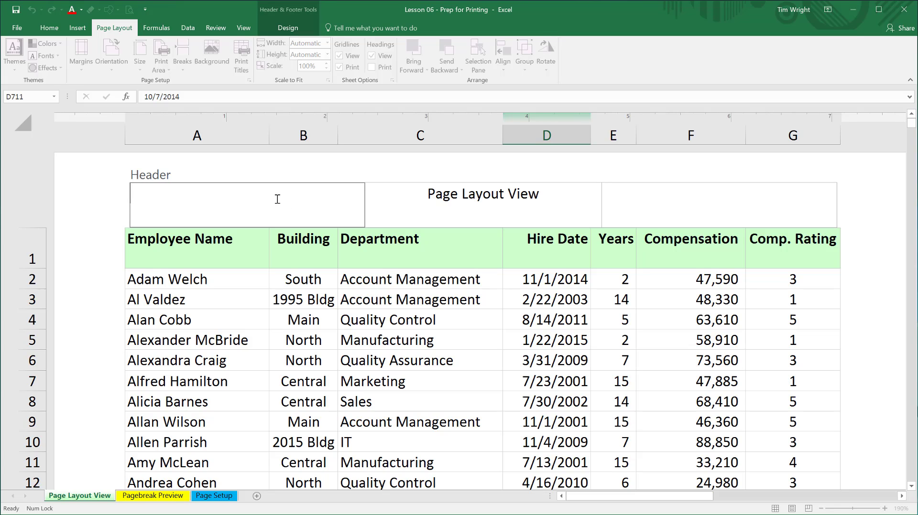
click(440, 196)
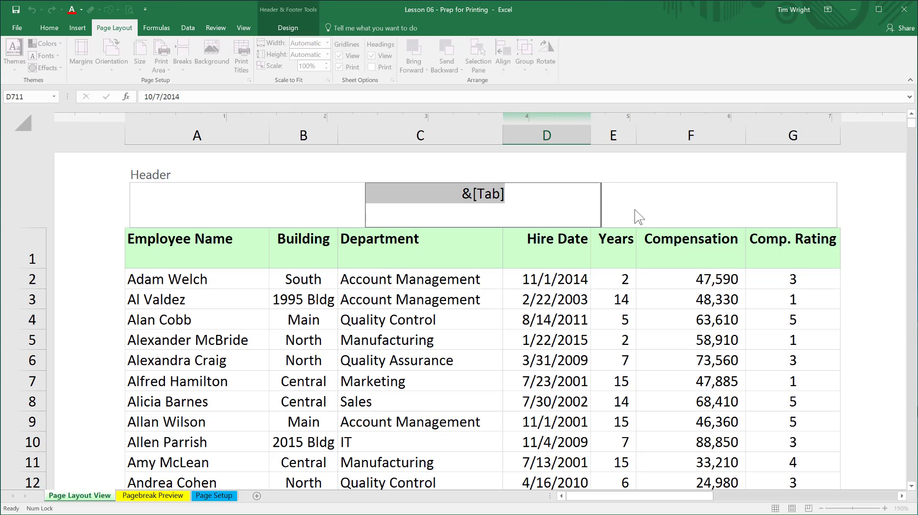
click(659, 213)
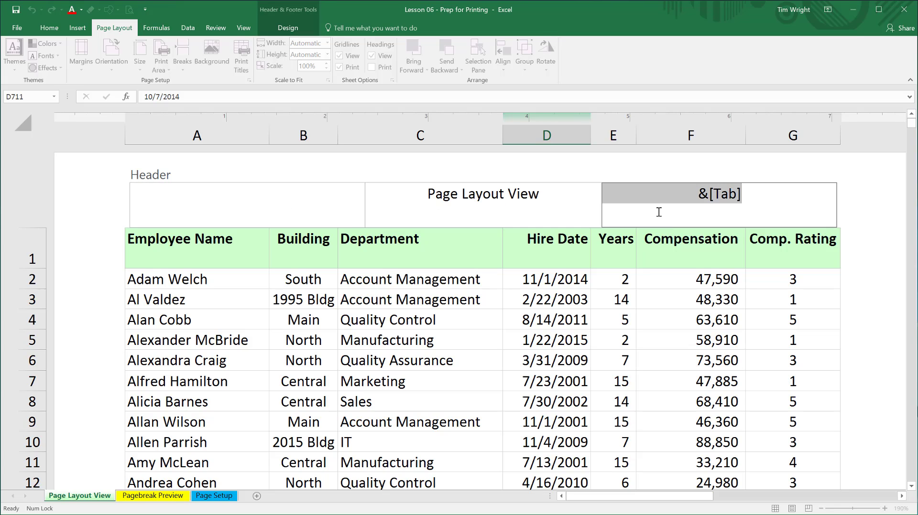
click(512, 204)
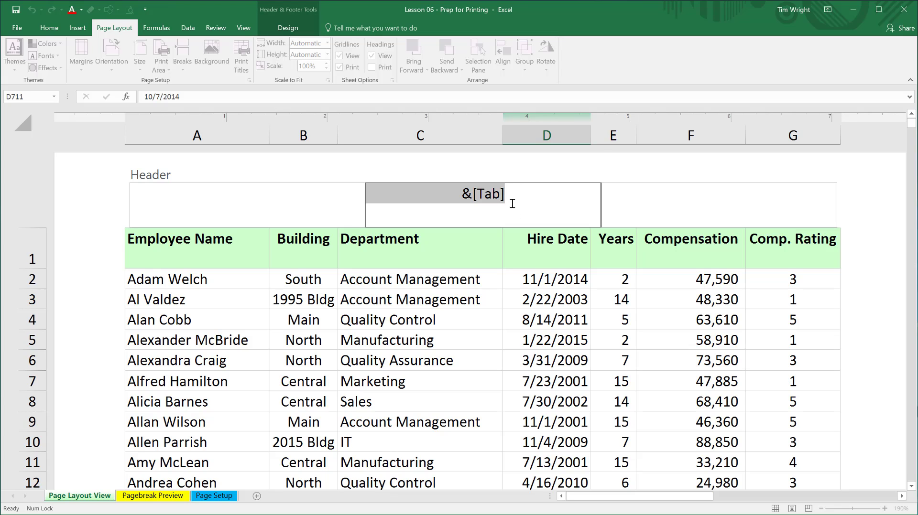
click(255, 204)
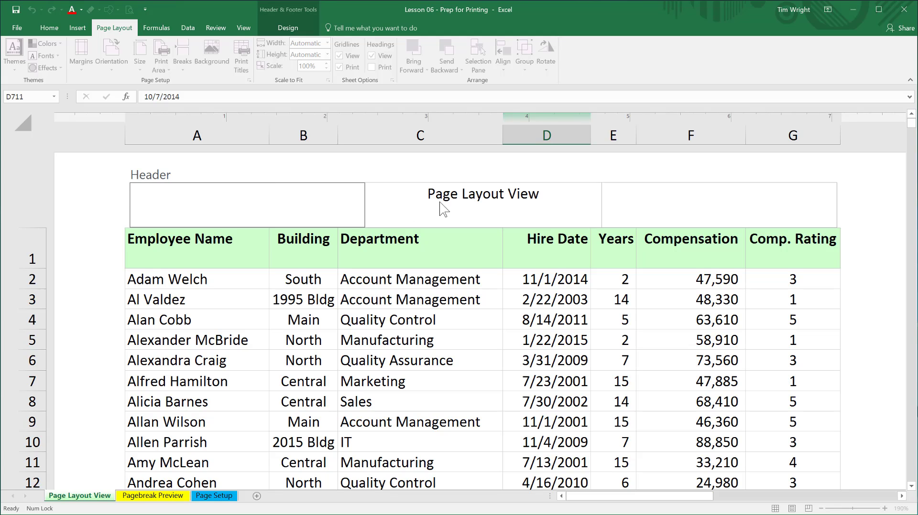
click(471, 197)
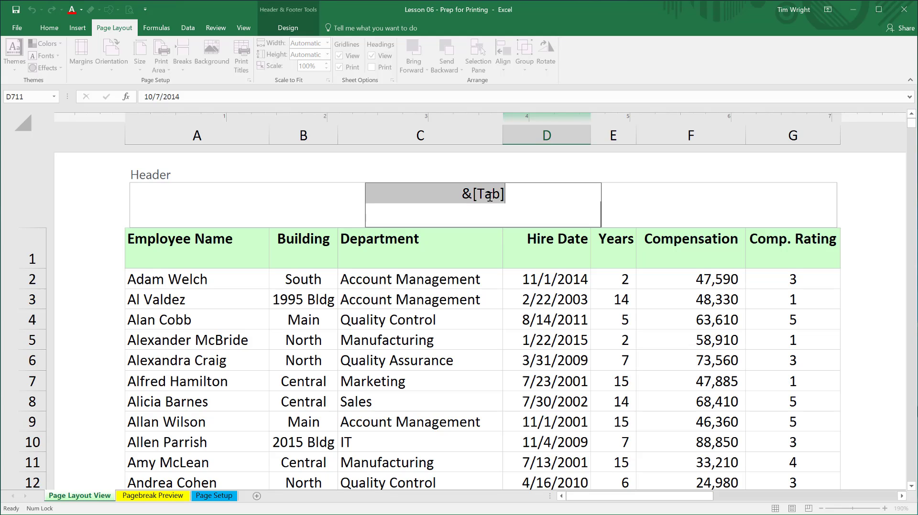
click(674, 203)
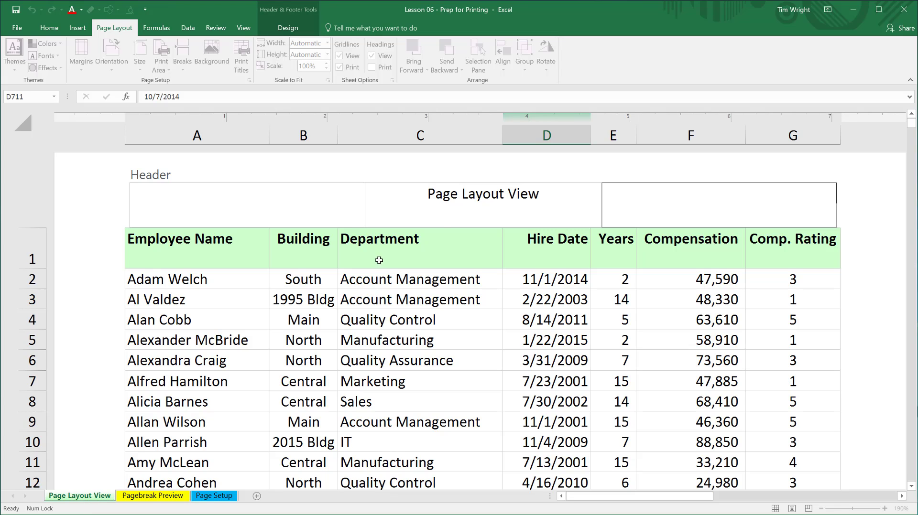
Replace the sheet name code in the center header section with the text "My Report 2018"
click(447, 194)
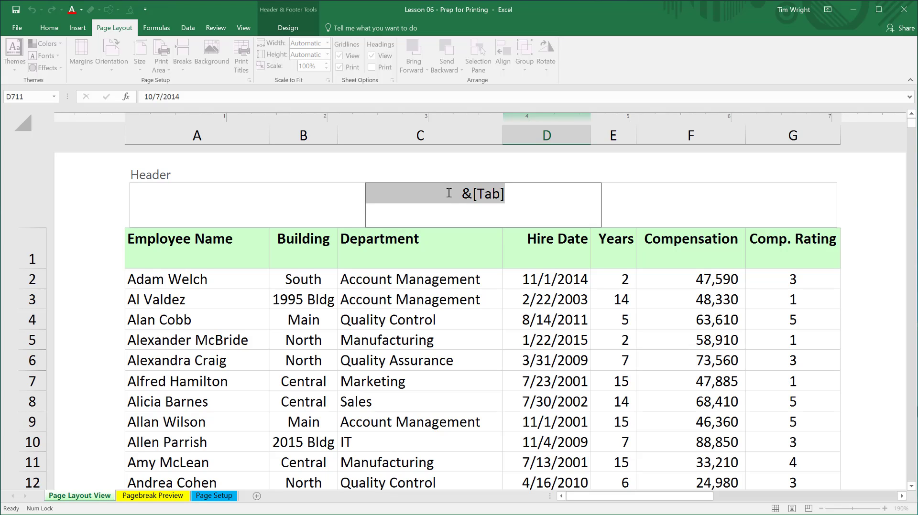
key(Delete)
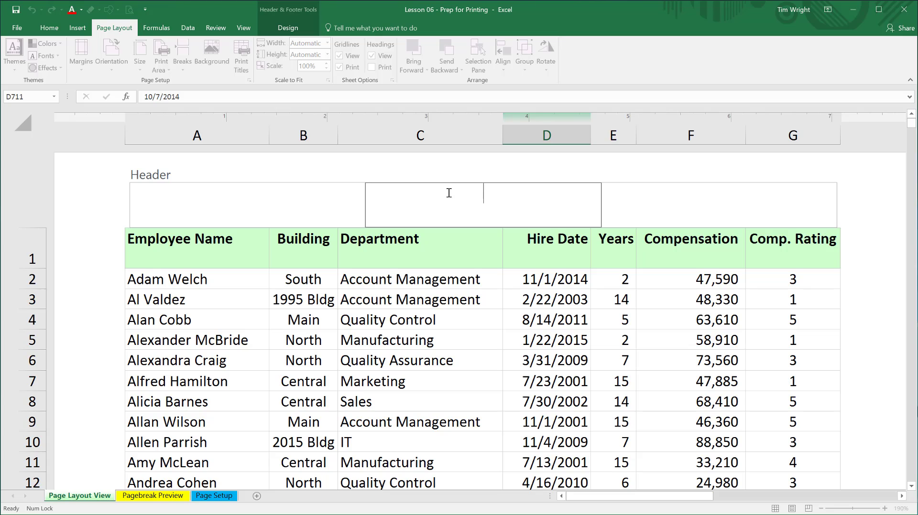
text(My Report 2)
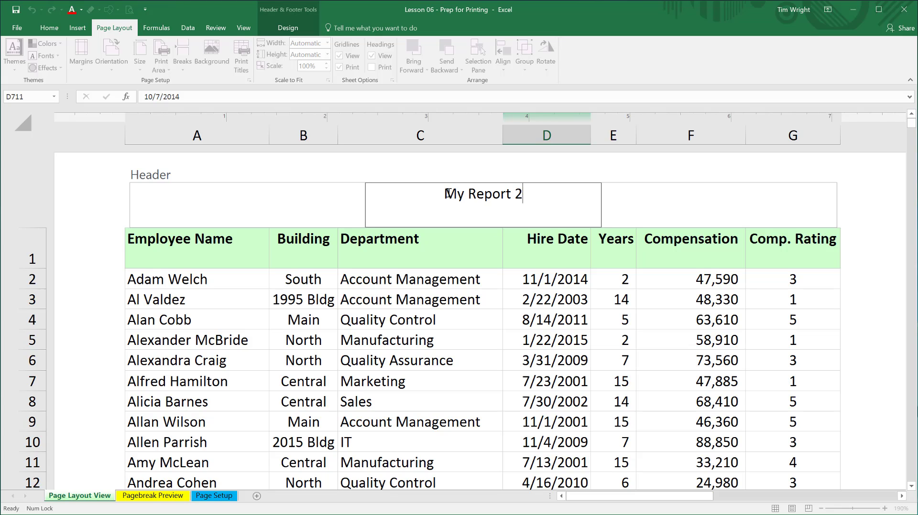
text(018)
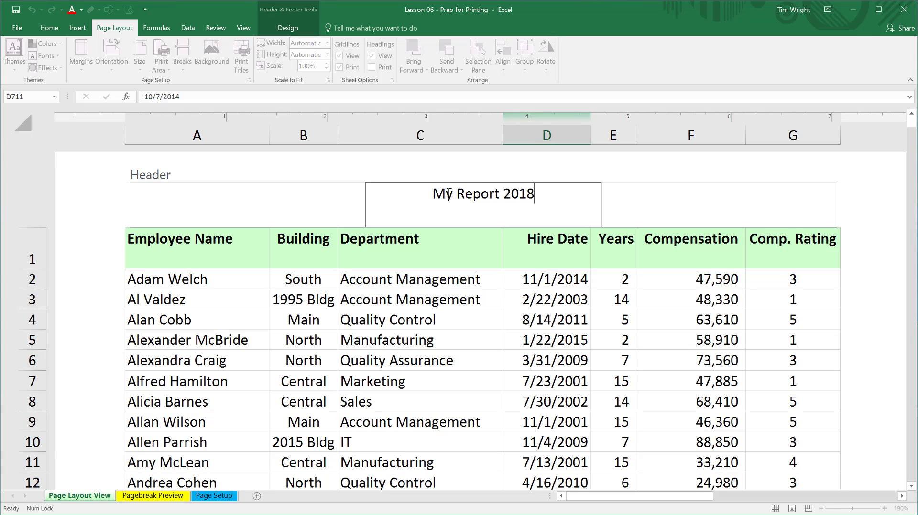
click(334, 221)
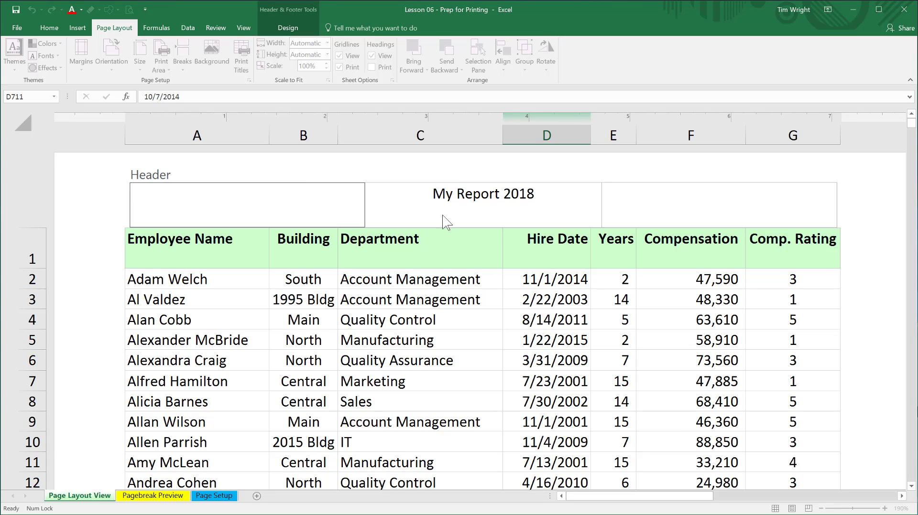
click(681, 192)
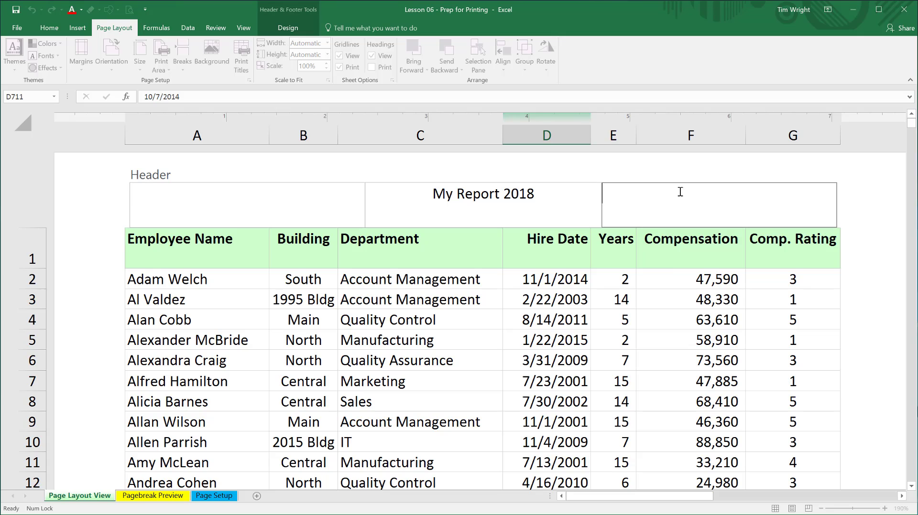
Replace the center header text with the file name code and leave that section to display its result
click(534, 196)
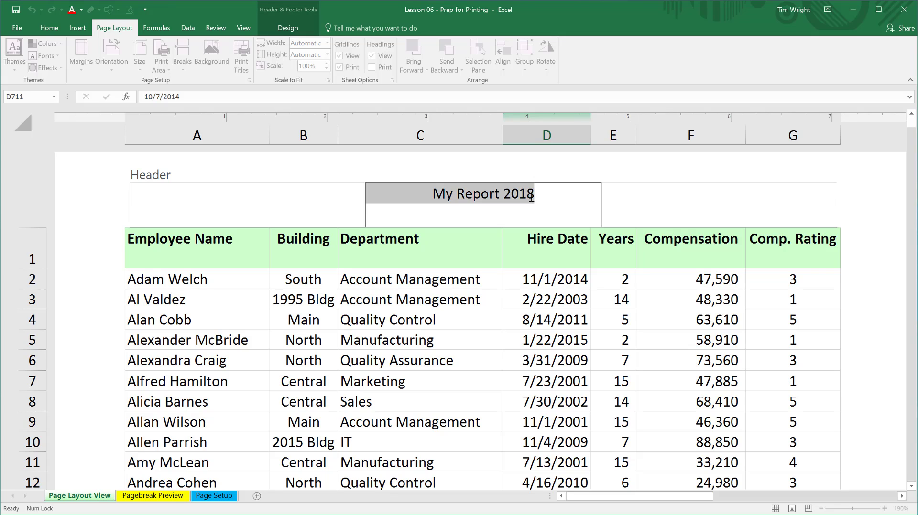
key(Delete)
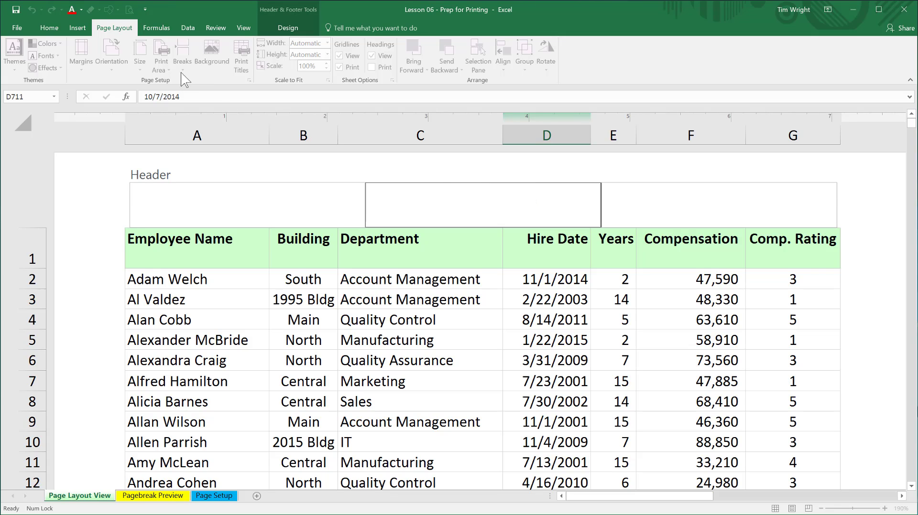
click(289, 29)
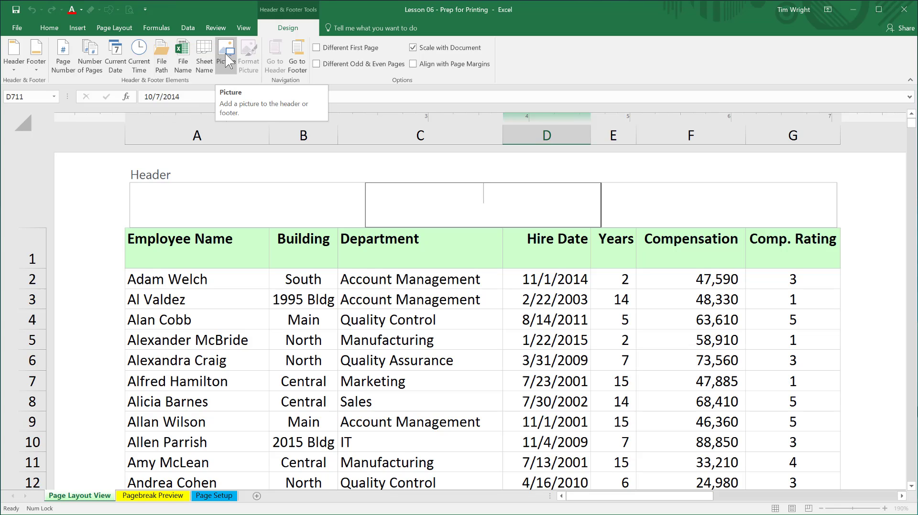
click(186, 48)
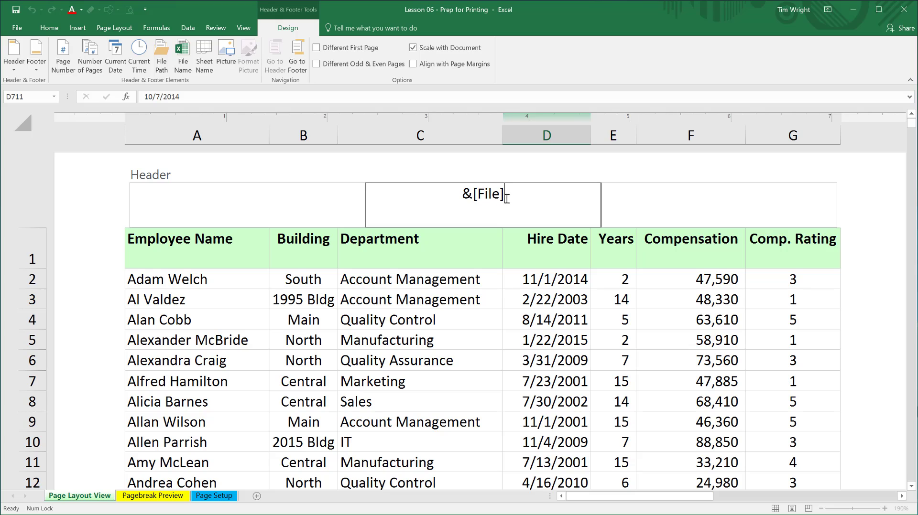
click(653, 205)
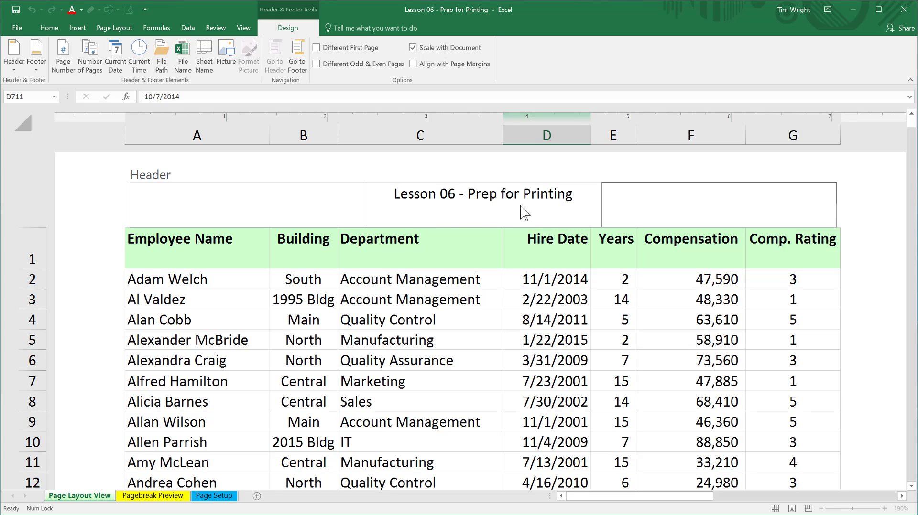
Replace the file name code in the center header section with the text "My Report"
click(562, 210)
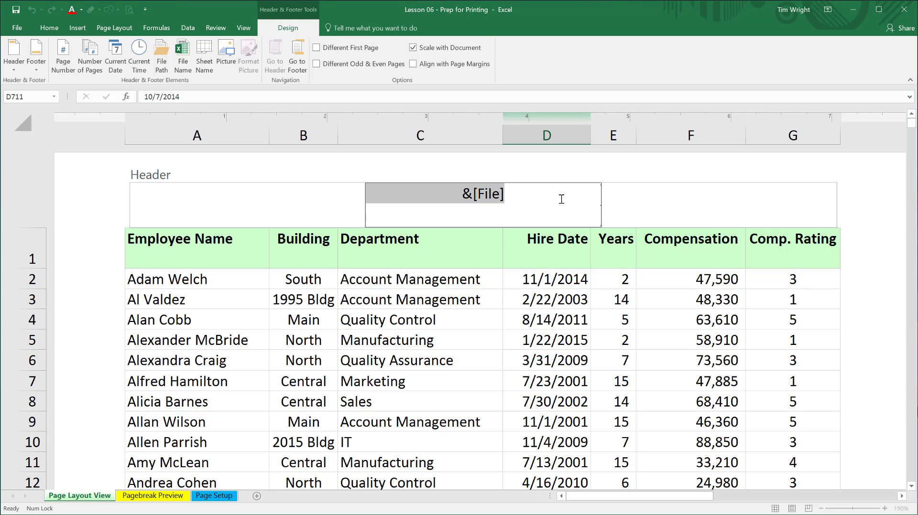
text(My Repo)
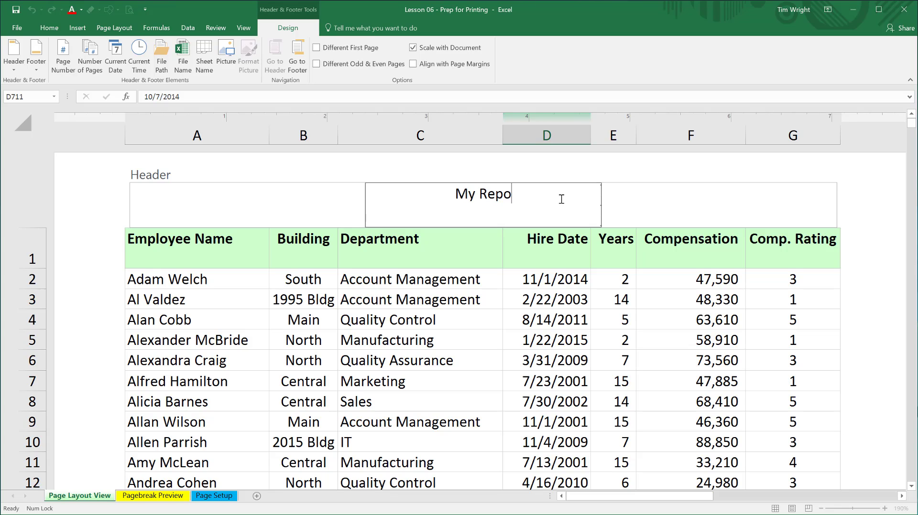
text(rt)
Insert the page number in the left header section and the current date in the right header section
click(274, 207)
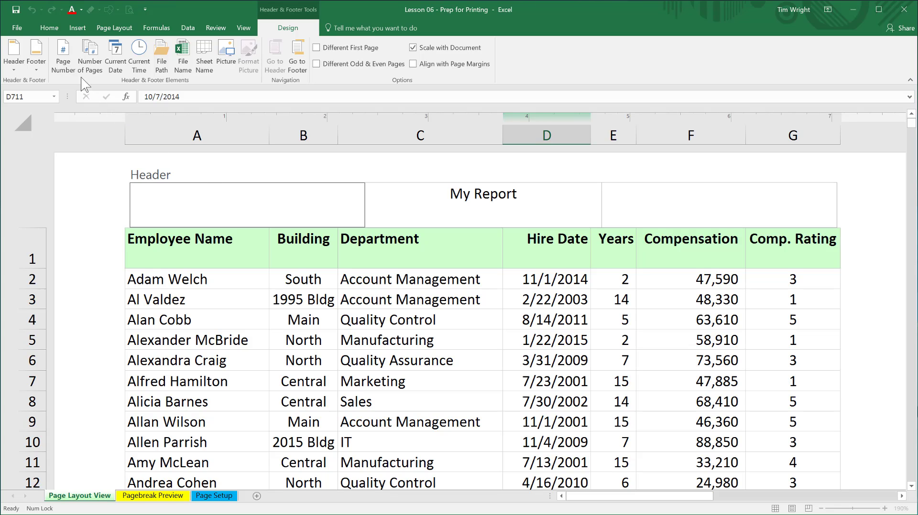
click(68, 57)
click(664, 202)
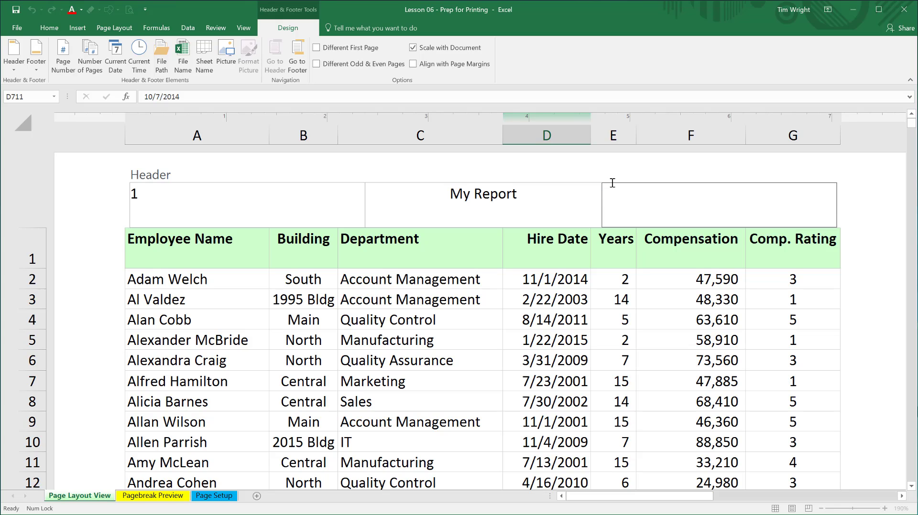
click(113, 47)
click(519, 199)
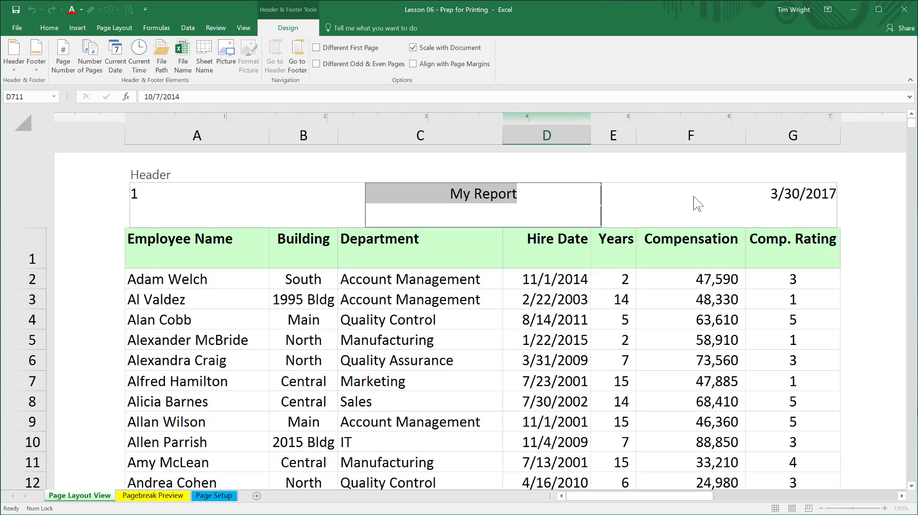
click(562, 198)
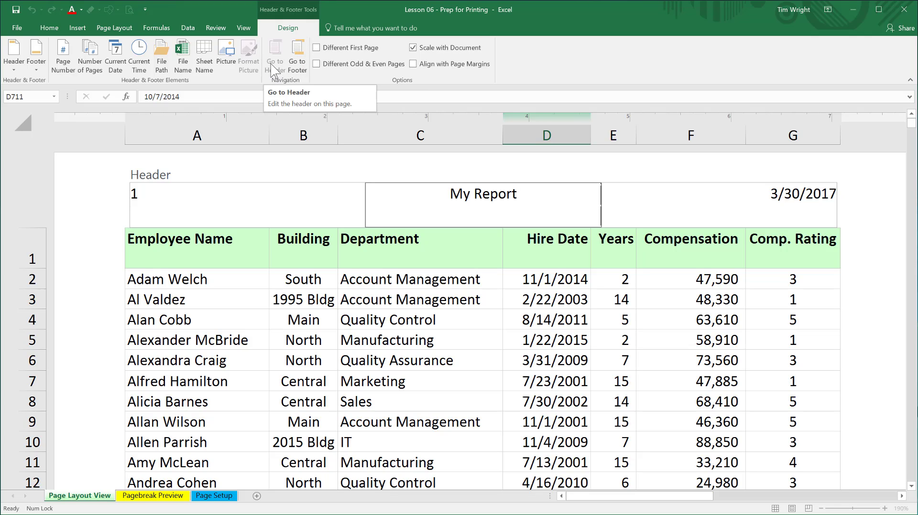
Go to the footer, replace the center section's page number with "Confidential", and leave footer editing
click(297, 61)
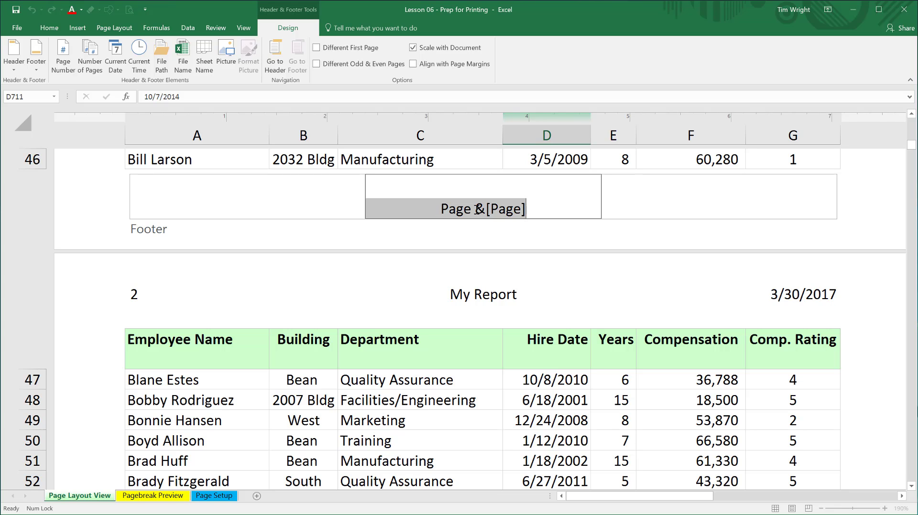
text(Confide)
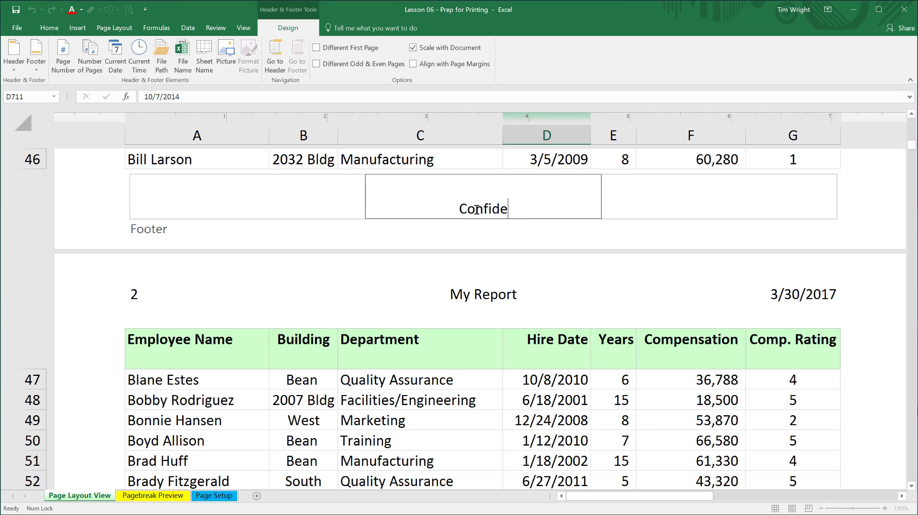
text(ntial)
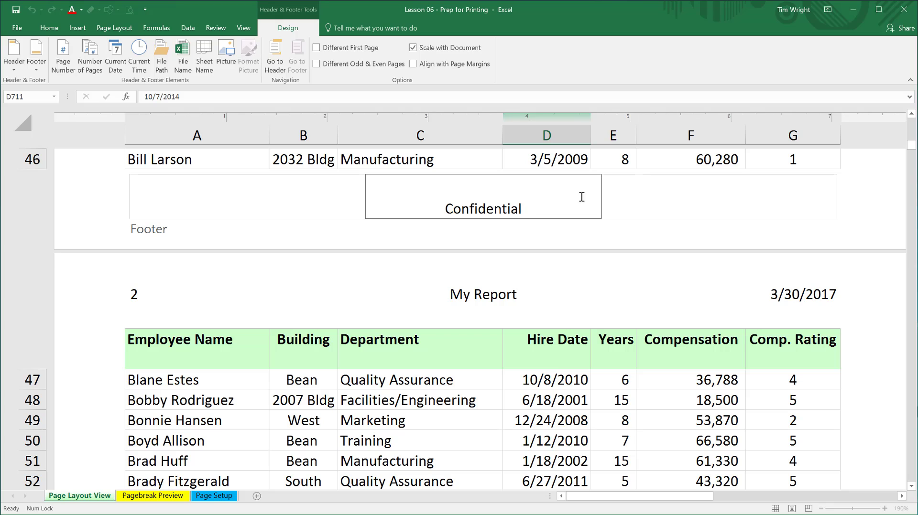
click(670, 206)
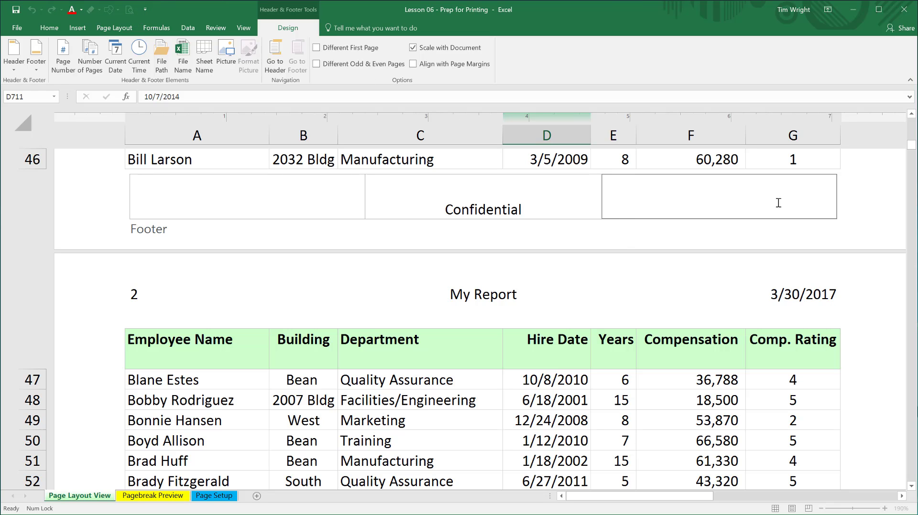
click(559, 159)
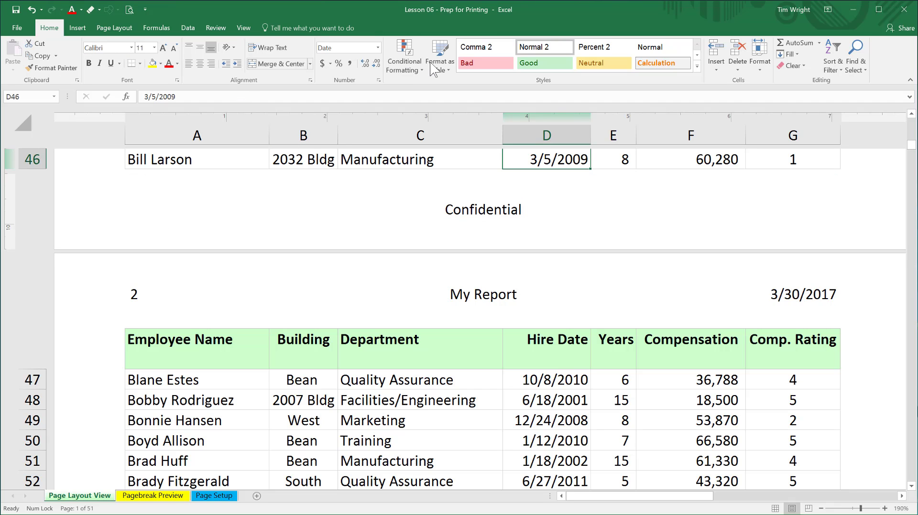
Check the header and footer on page 1 of the print preview, then return the sheet to Normal view
click(127, 10)
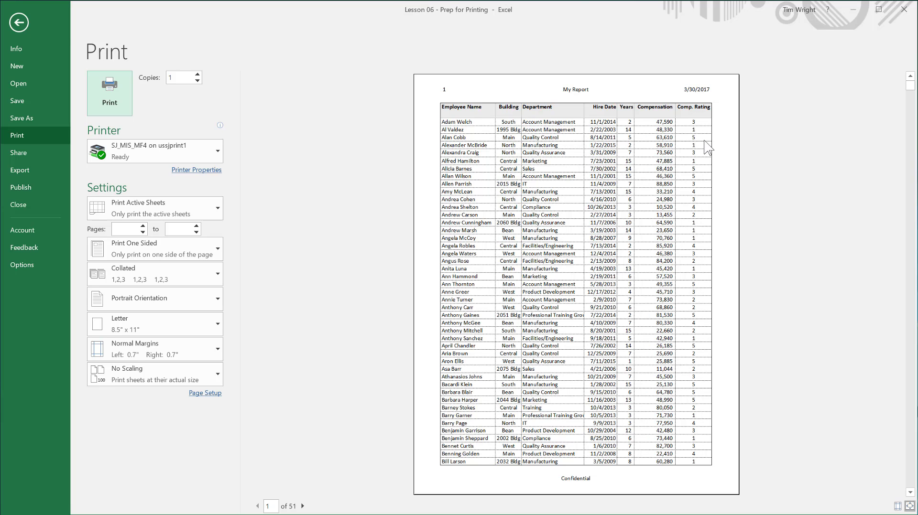
click(20, 23)
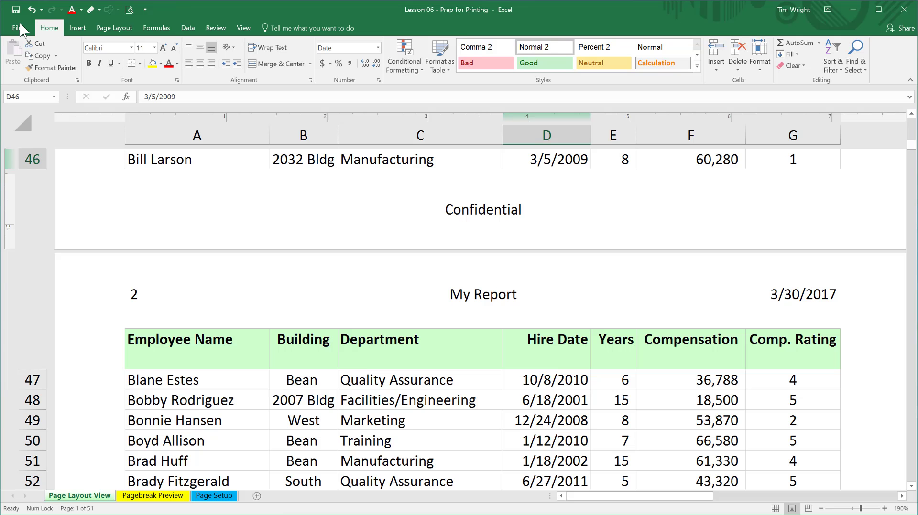
click(125, 30)
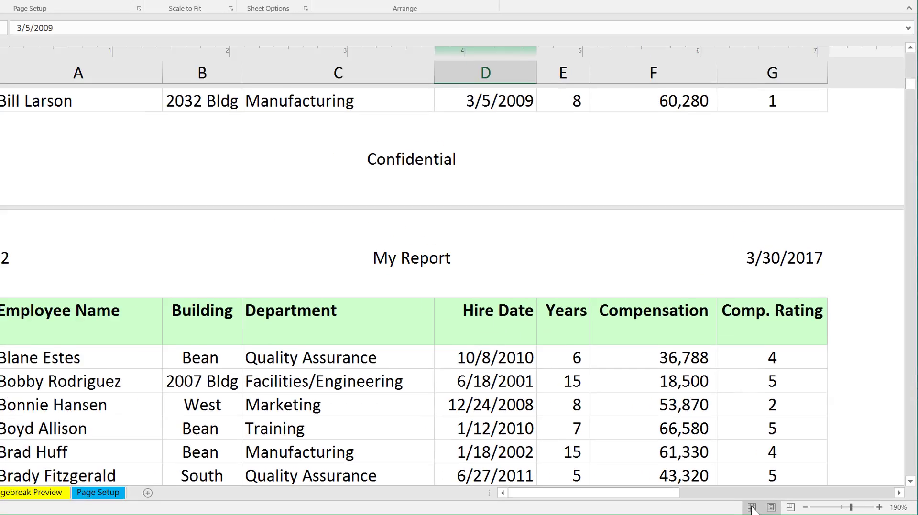
click(752, 508)
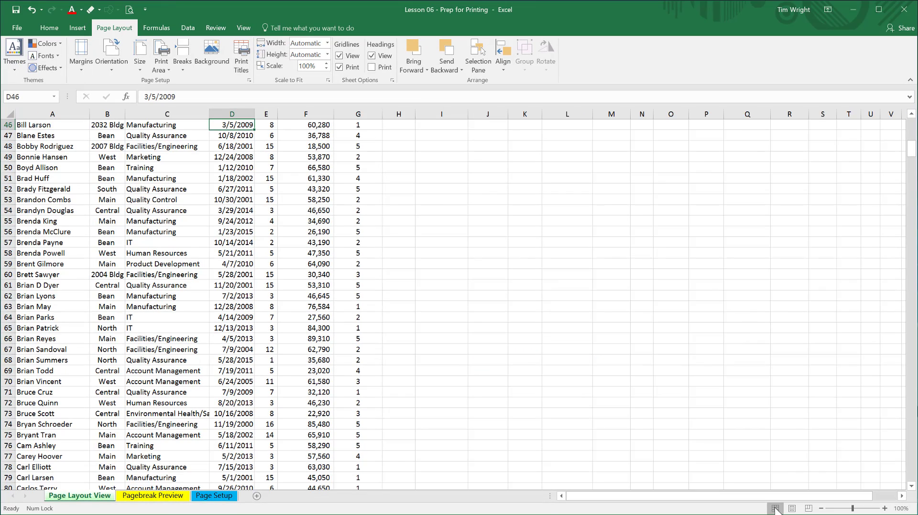